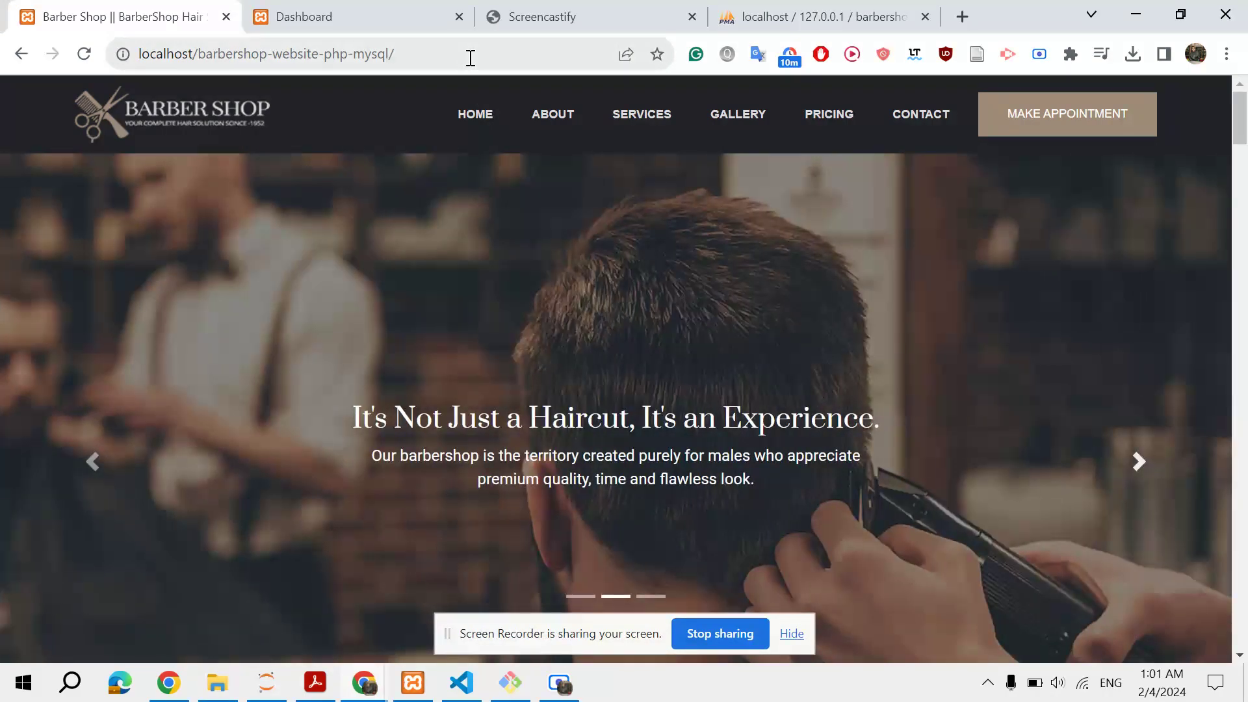
Reload the home page and advance the hero slideshow to the next slide
left_click(470, 58)
key("Return")
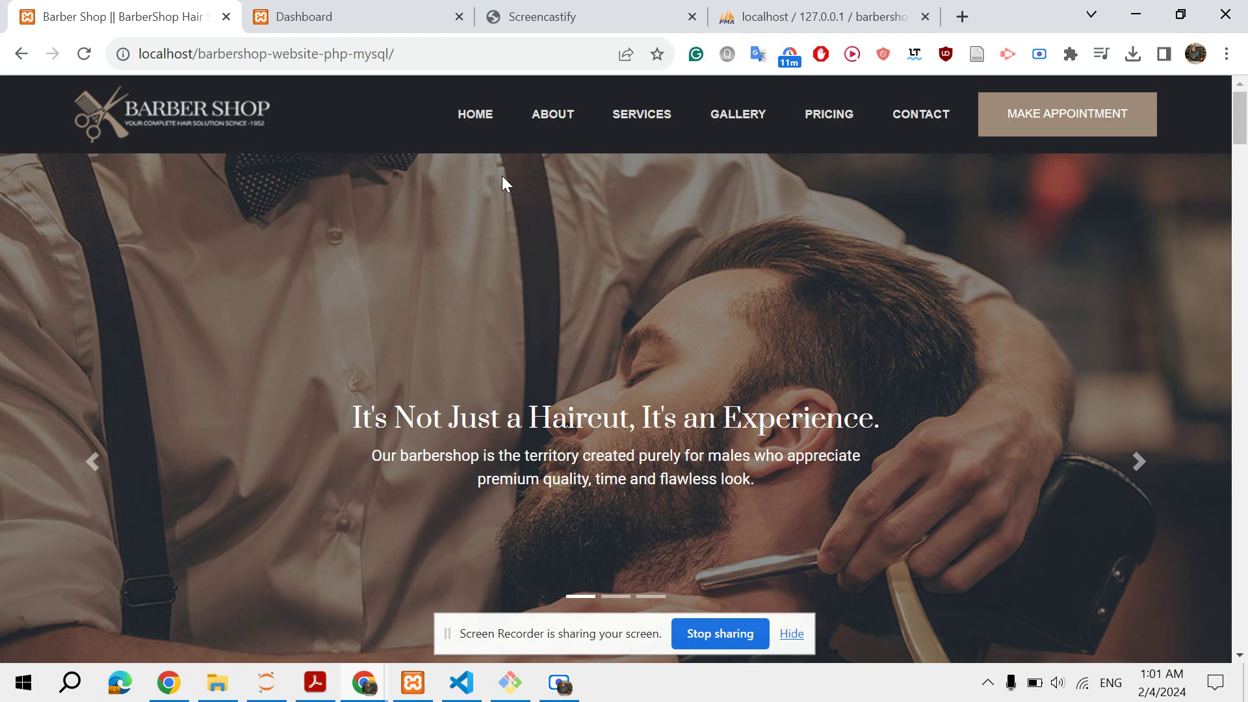
scroll(579, 314, "down", 3)
scroll(579, 315, "up", 3)
left_click(1138, 457)
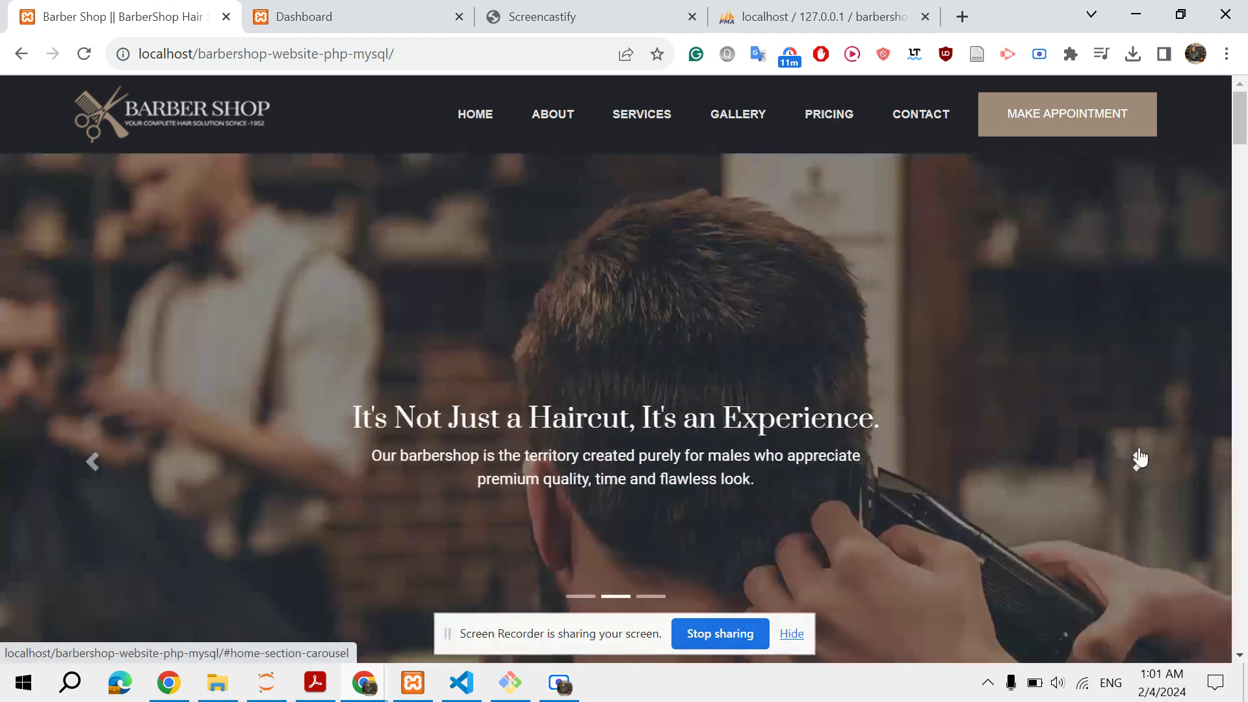
Visit the About, Services, Gallery and Pricing sections, scrolling through the price lists
left_click(546, 124)
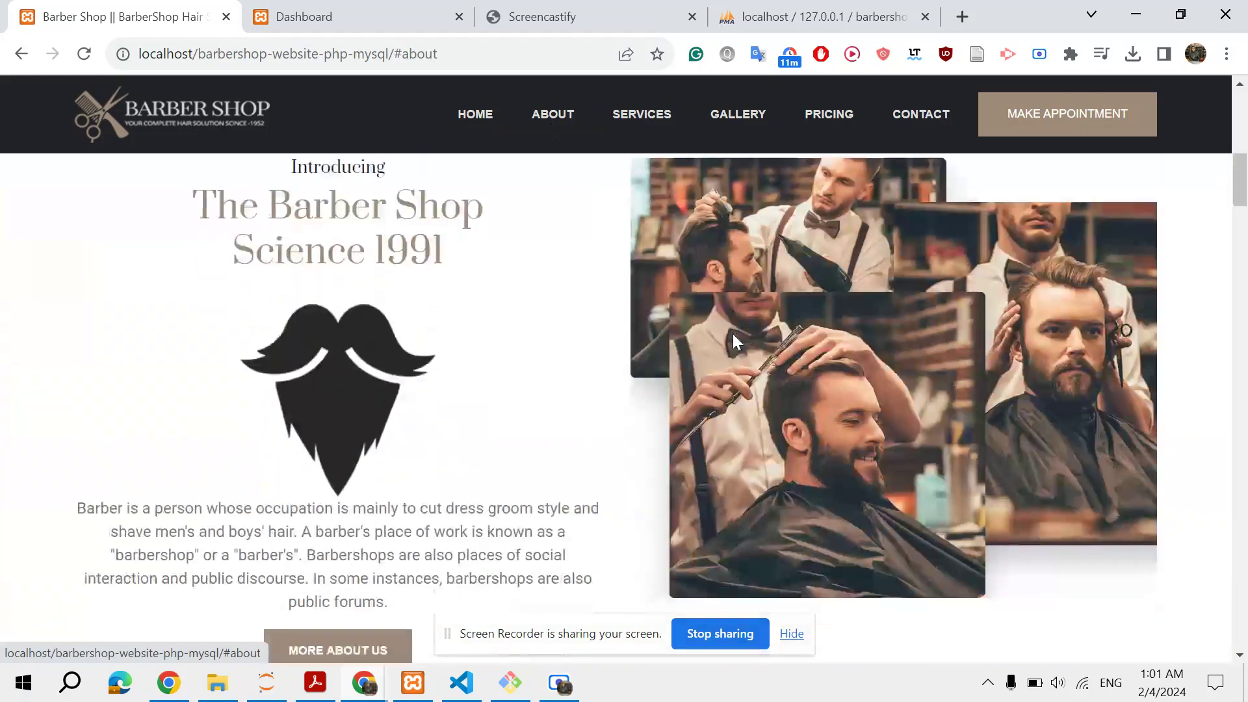
scroll(732, 333, "down", 10)
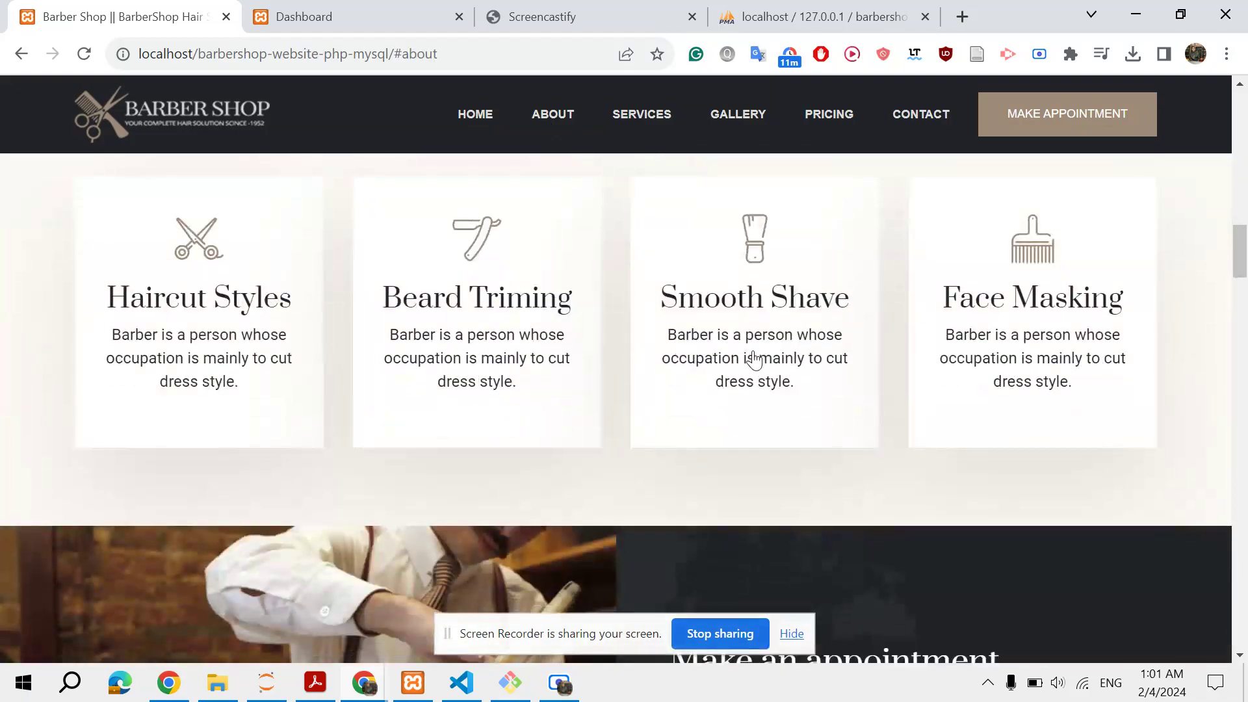
left_click(638, 122)
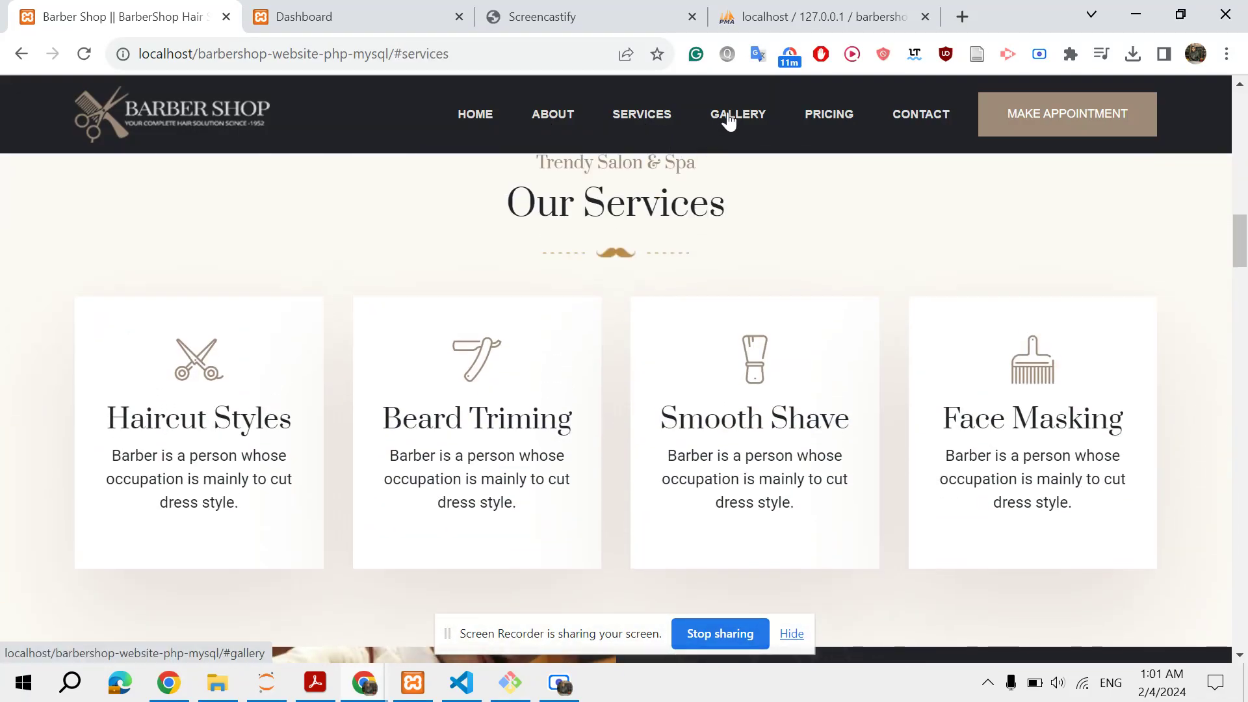
left_click(728, 121)
left_click(833, 123)
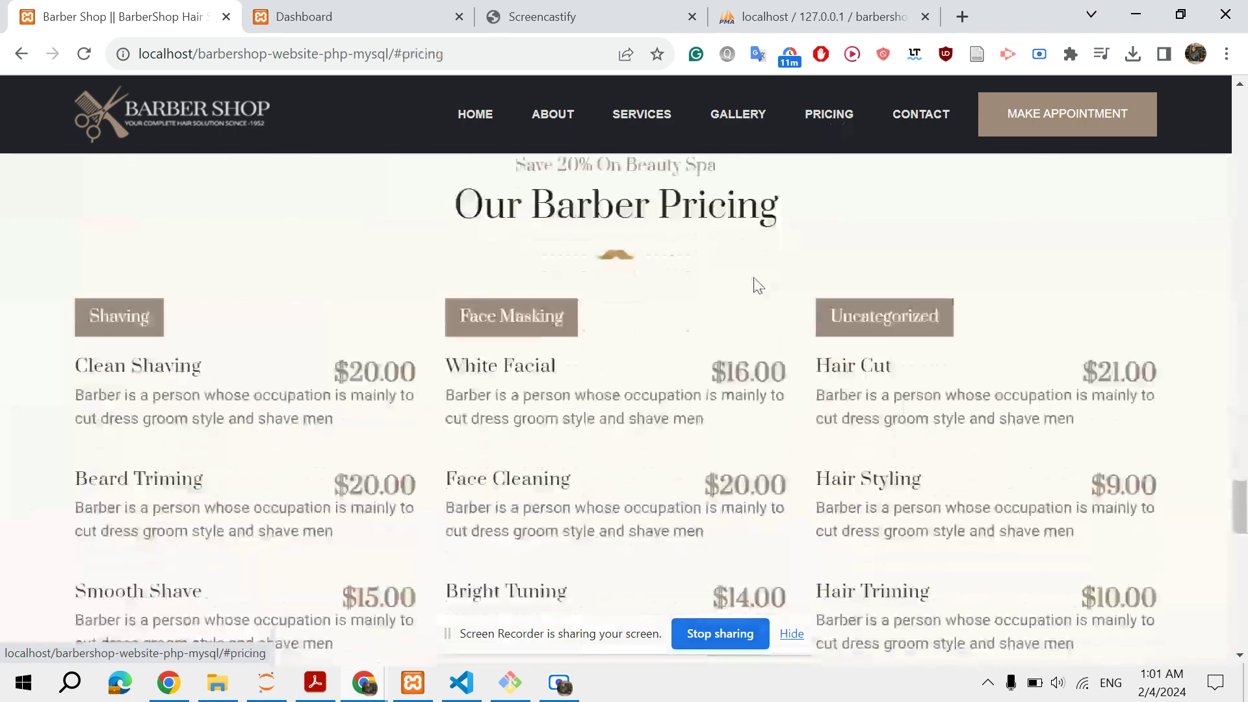
scroll(752, 284, "down", 2)
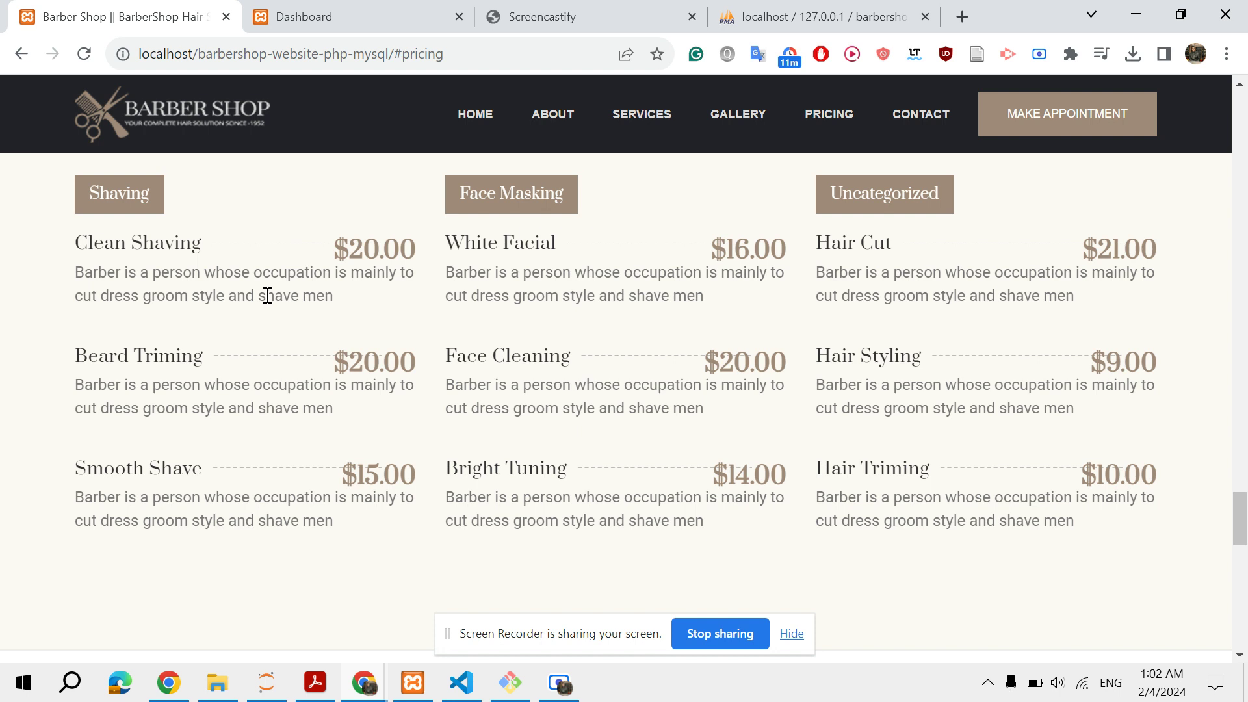
mouse_move(303, 27)
scroll(533, 293, "up", 6)
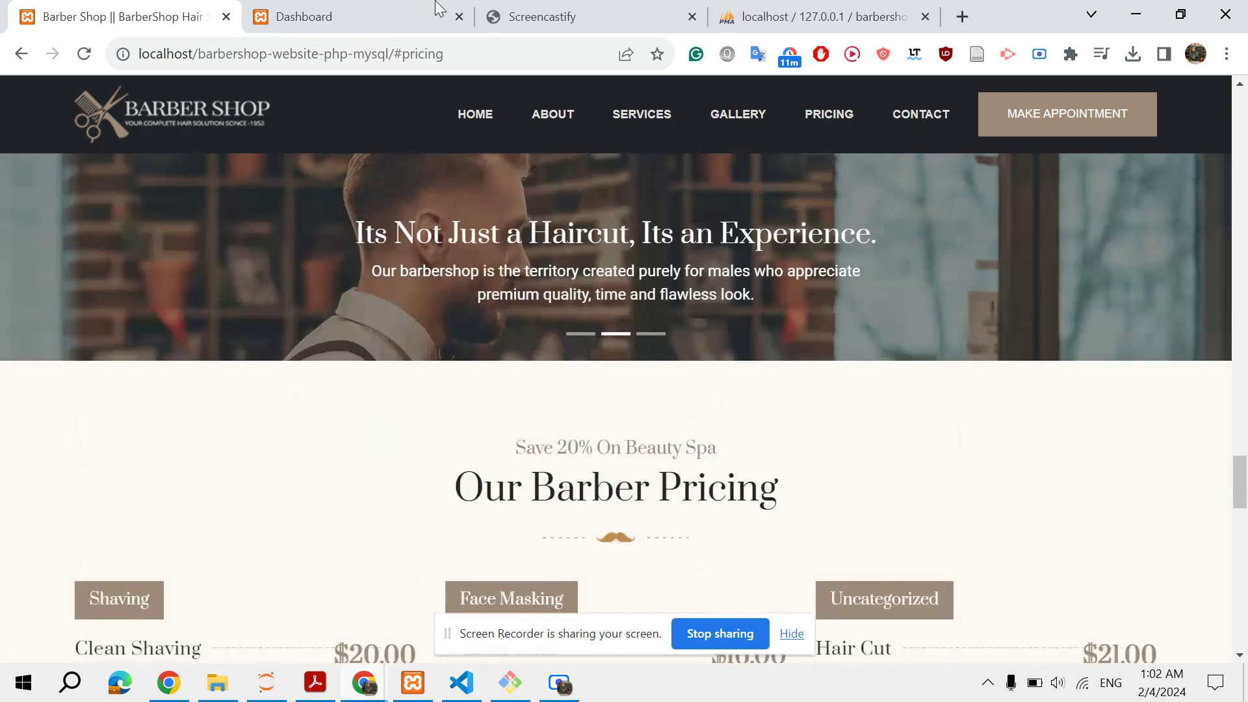
left_click(286, 9)
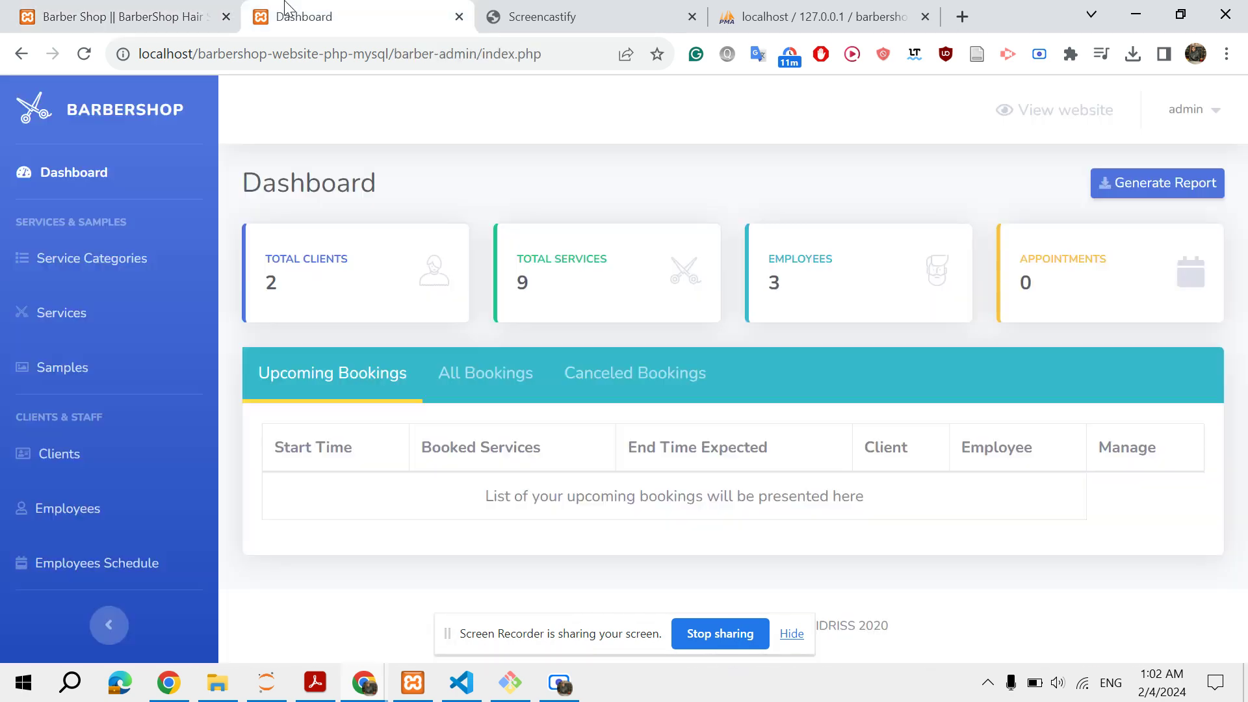
left_click(204, 9)
scroll(524, 376, "down", 20)
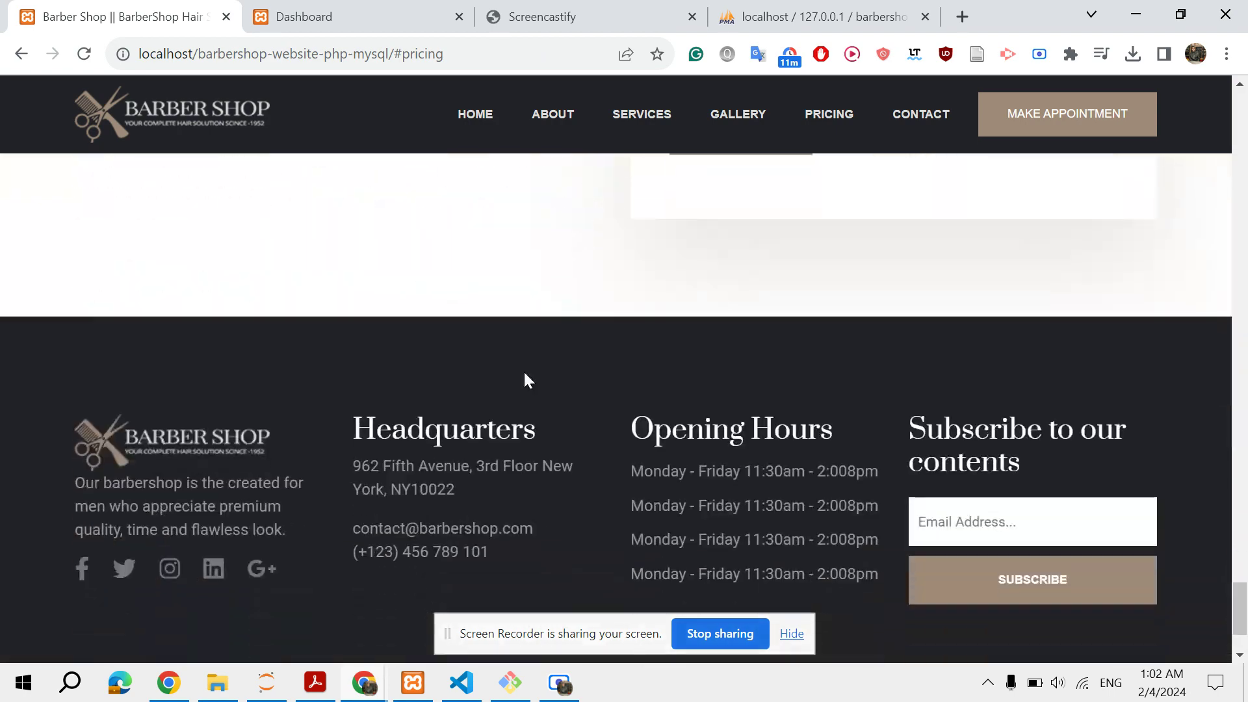
scroll(524, 375, "up", 5)
scroll(524, 374, "up", 20)
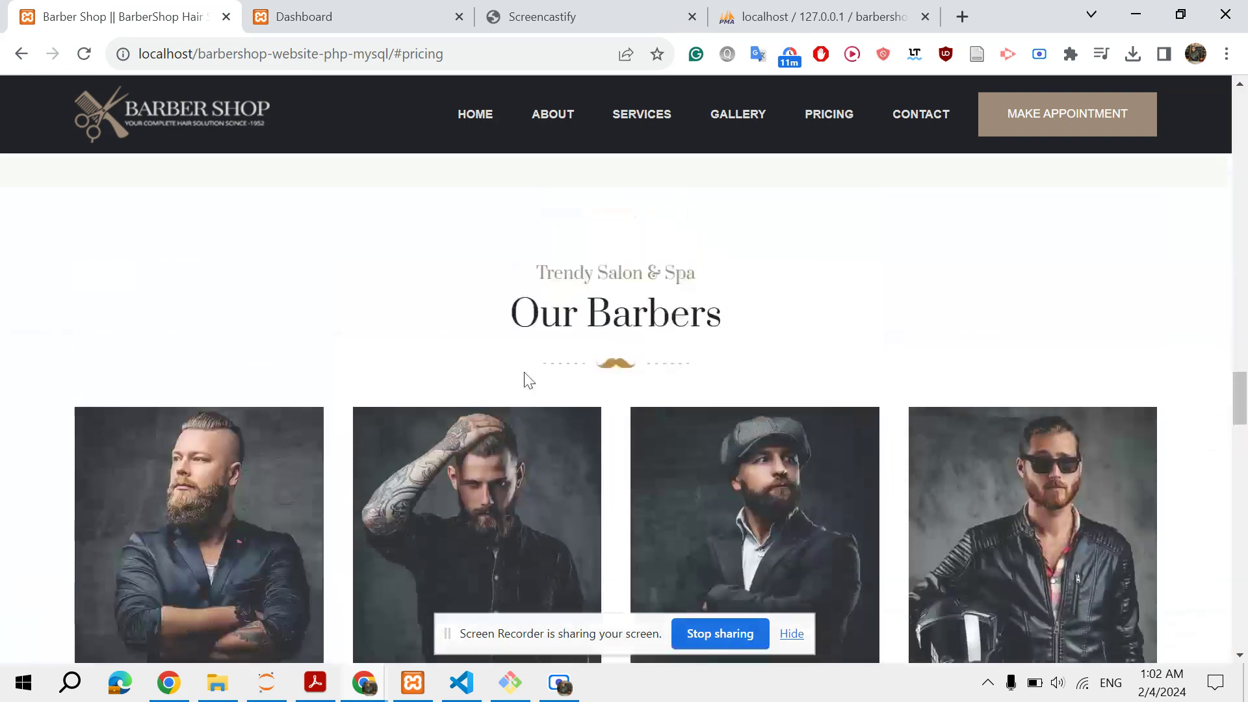
scroll(528, 380, "up", 6)
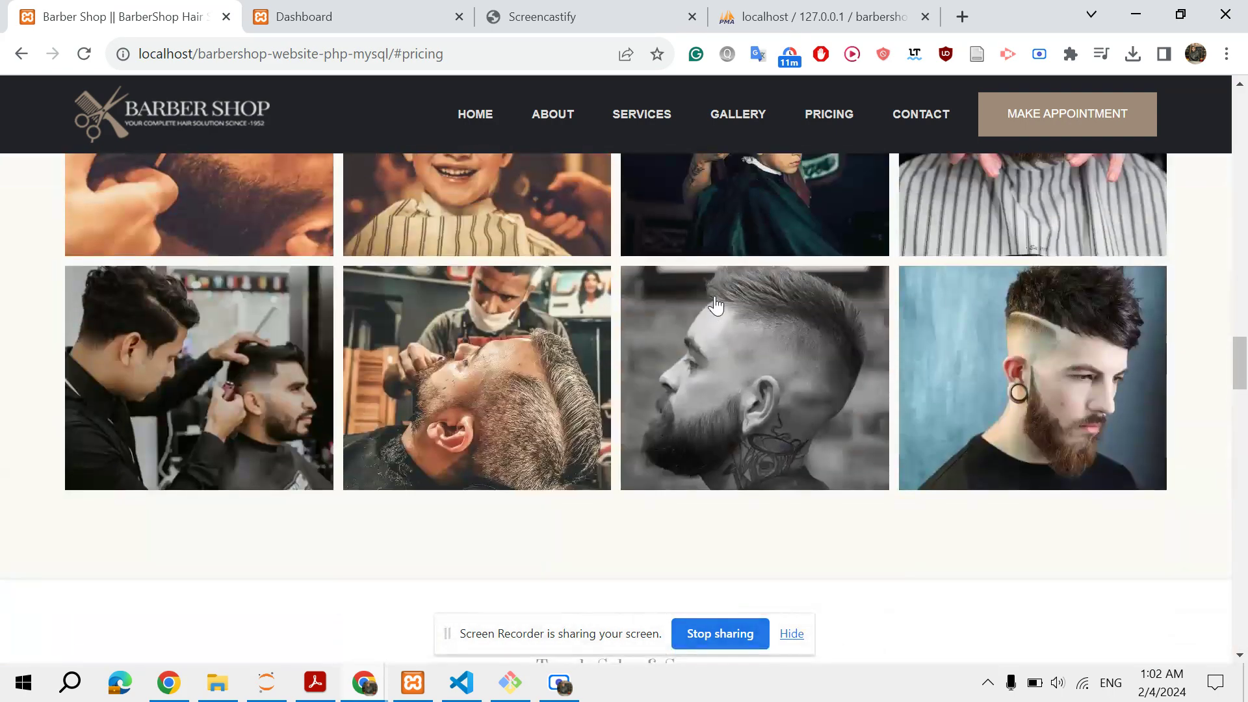
left_click(380, 11)
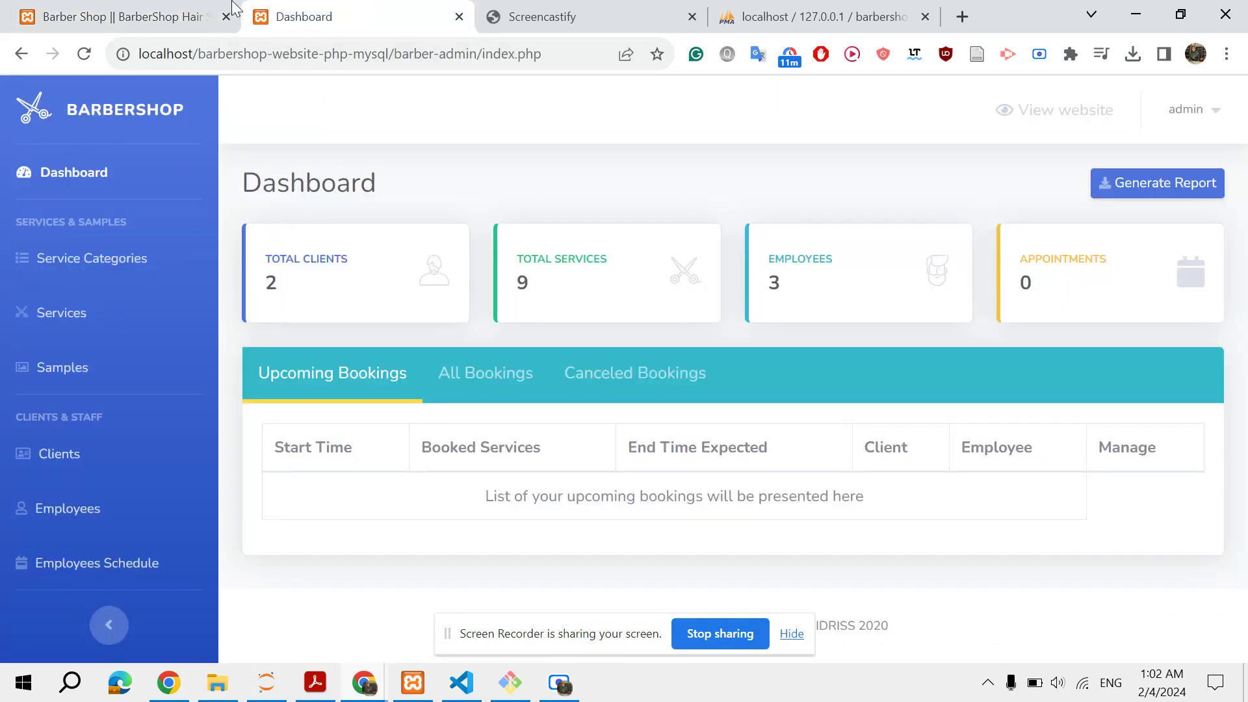
left_click(159, 13)
scroll(568, 338, "down", 10)
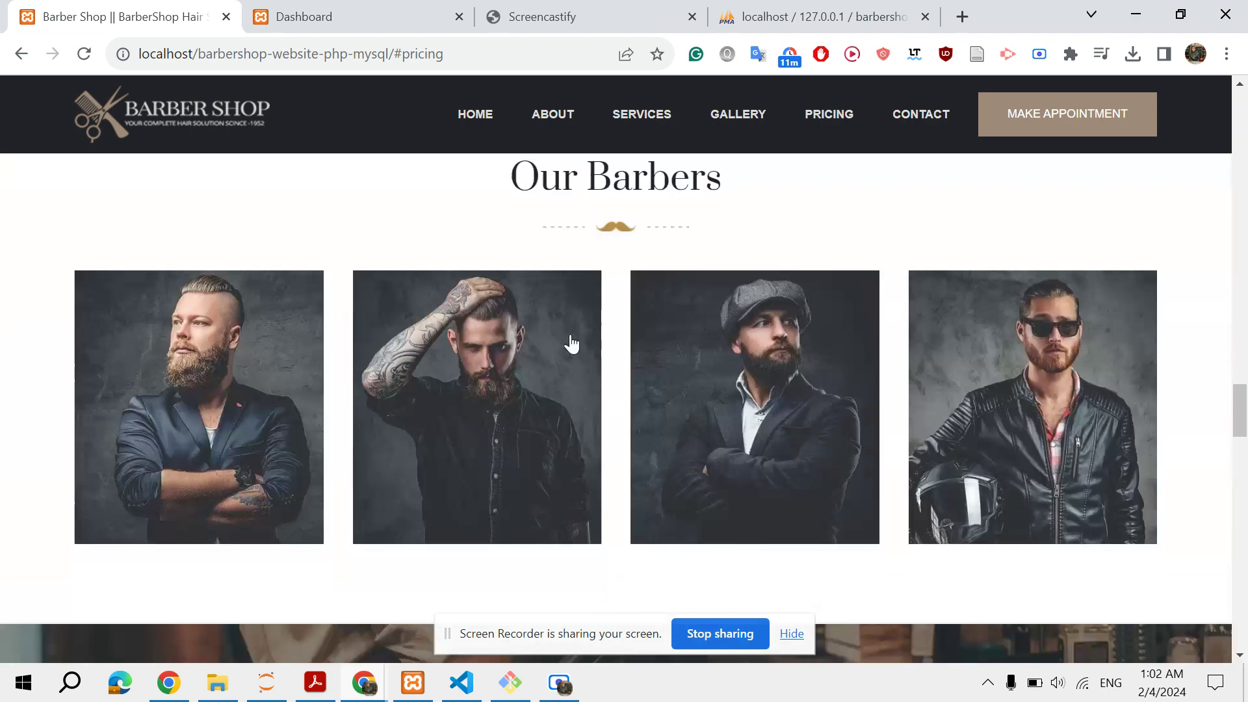
scroll(572, 335, "down", 10)
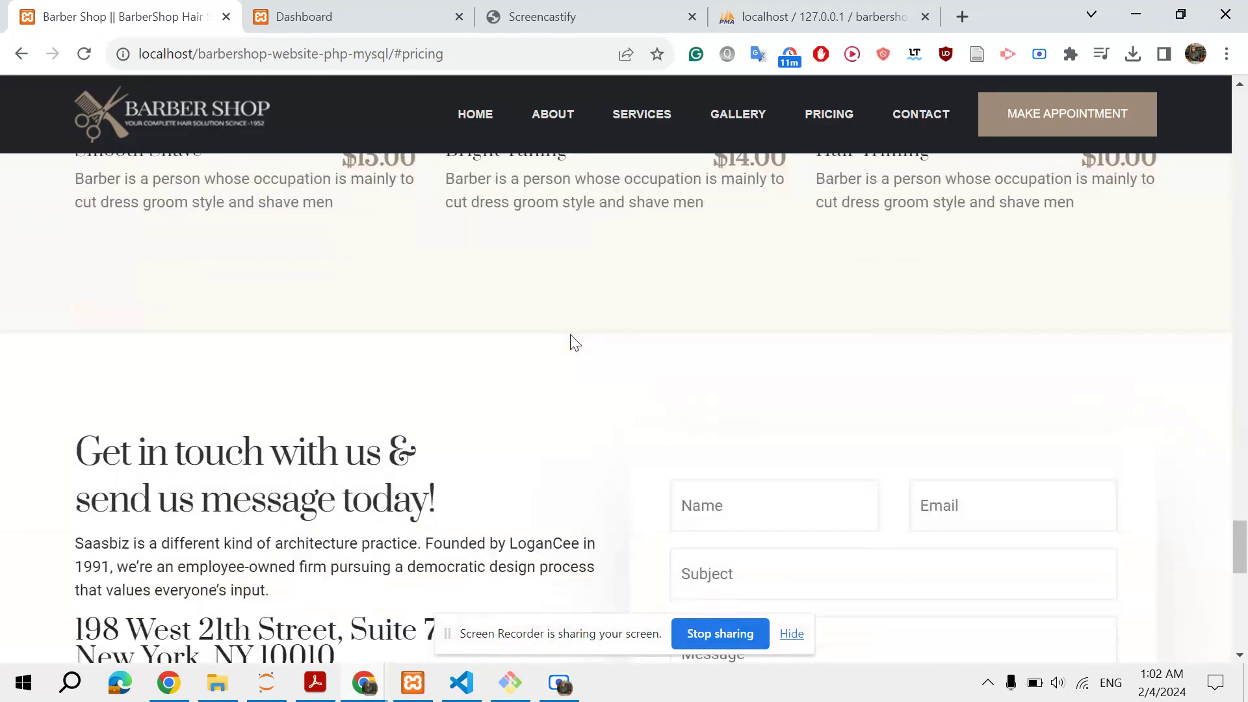
scroll(572, 338, "down", 12)
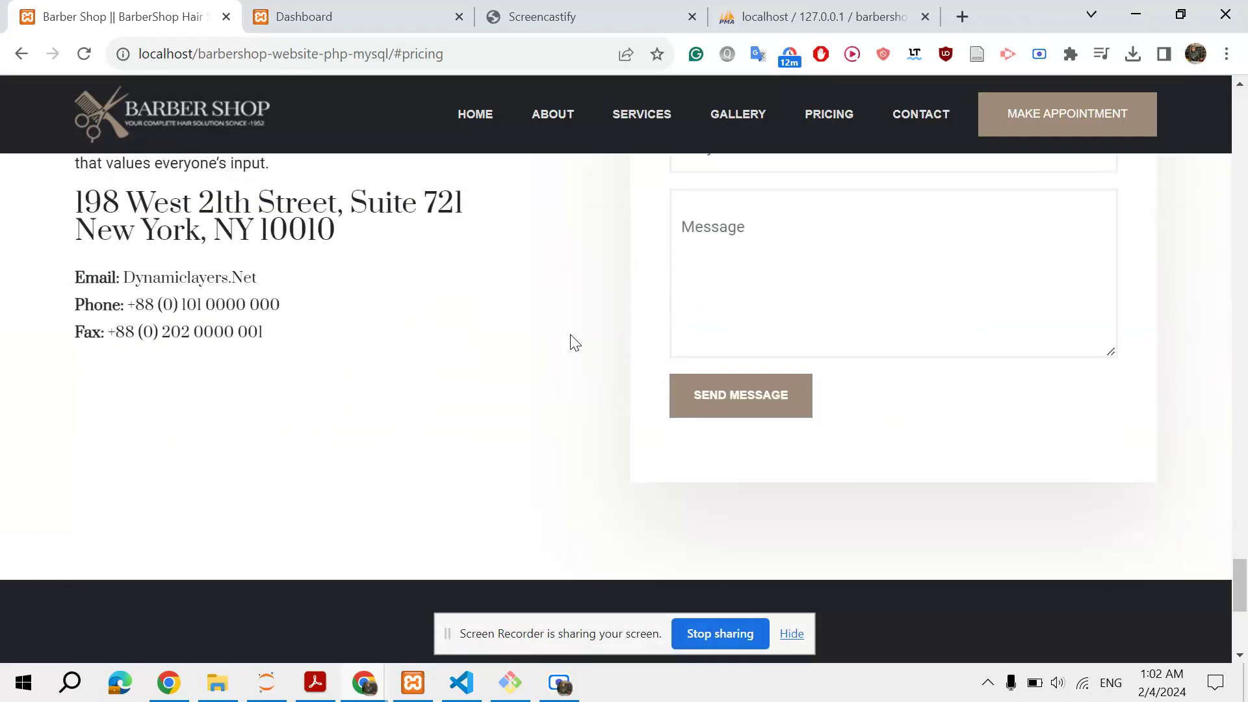
scroll(572, 335, "up", 5)
scroll(572, 334, "up", 10)
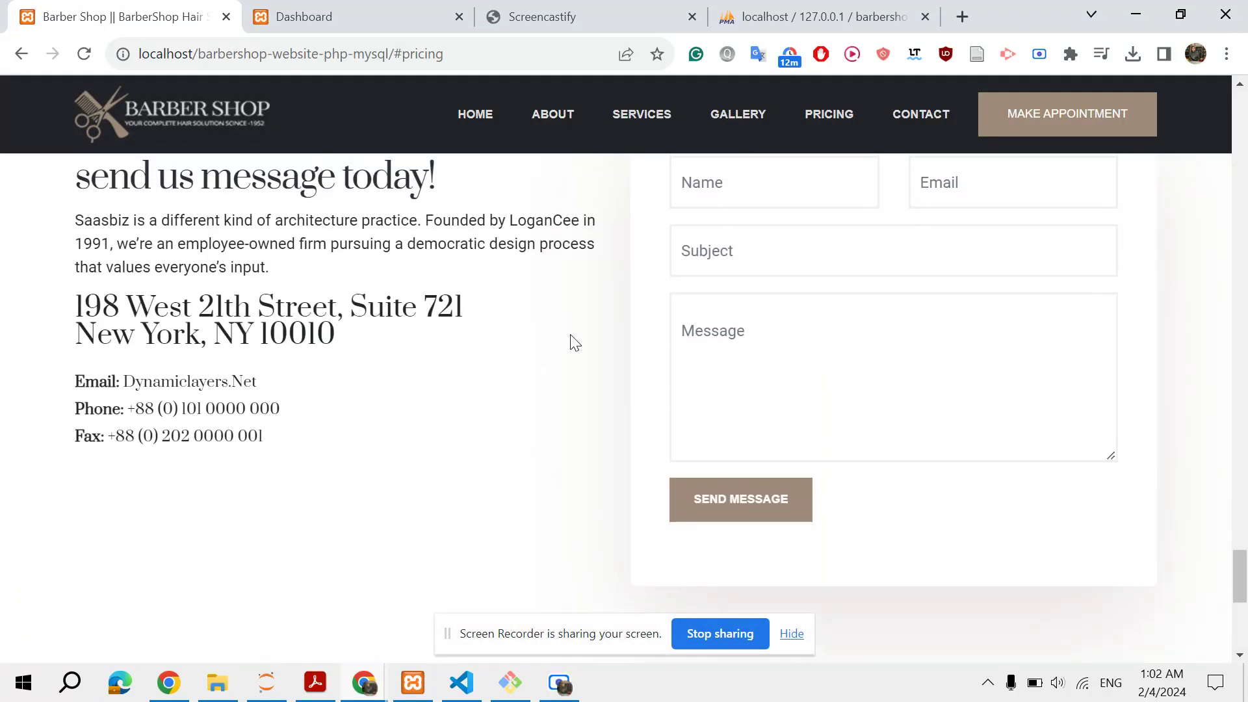
scroll(571, 338, "up", 10)
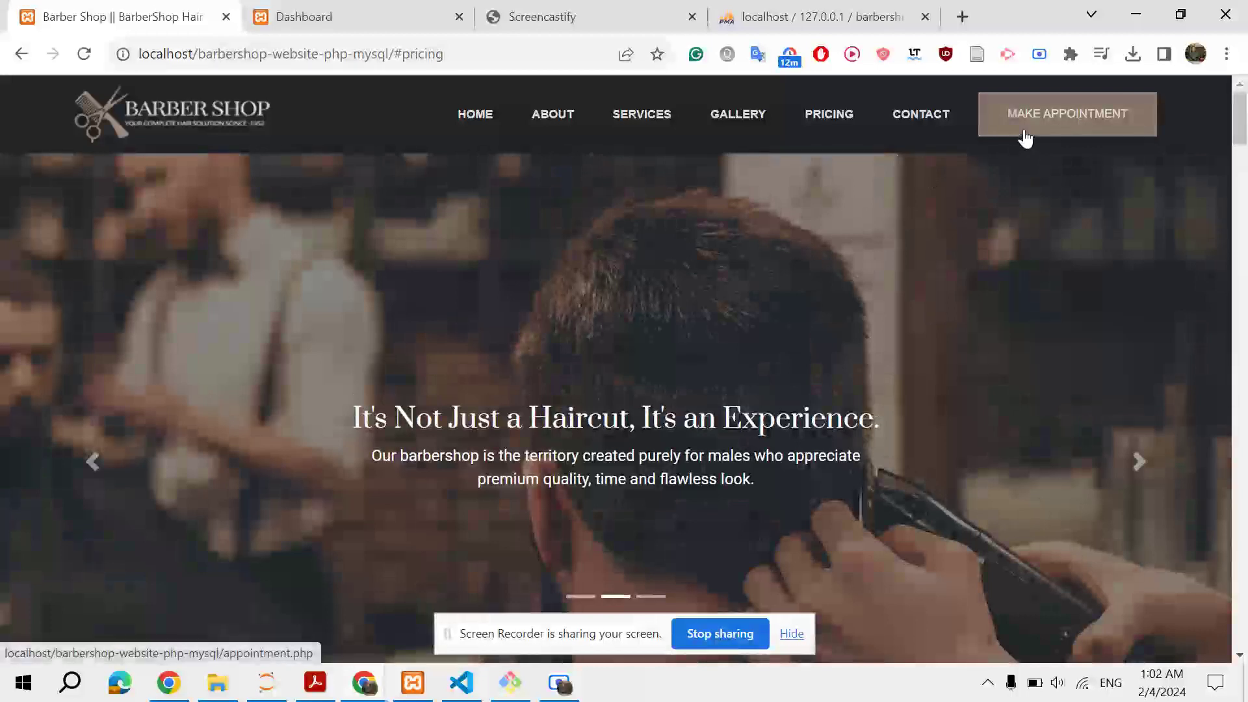
Open the appointment booking form and look over the services list
left_click(1025, 133)
scroll(700, 232, "down", 5)
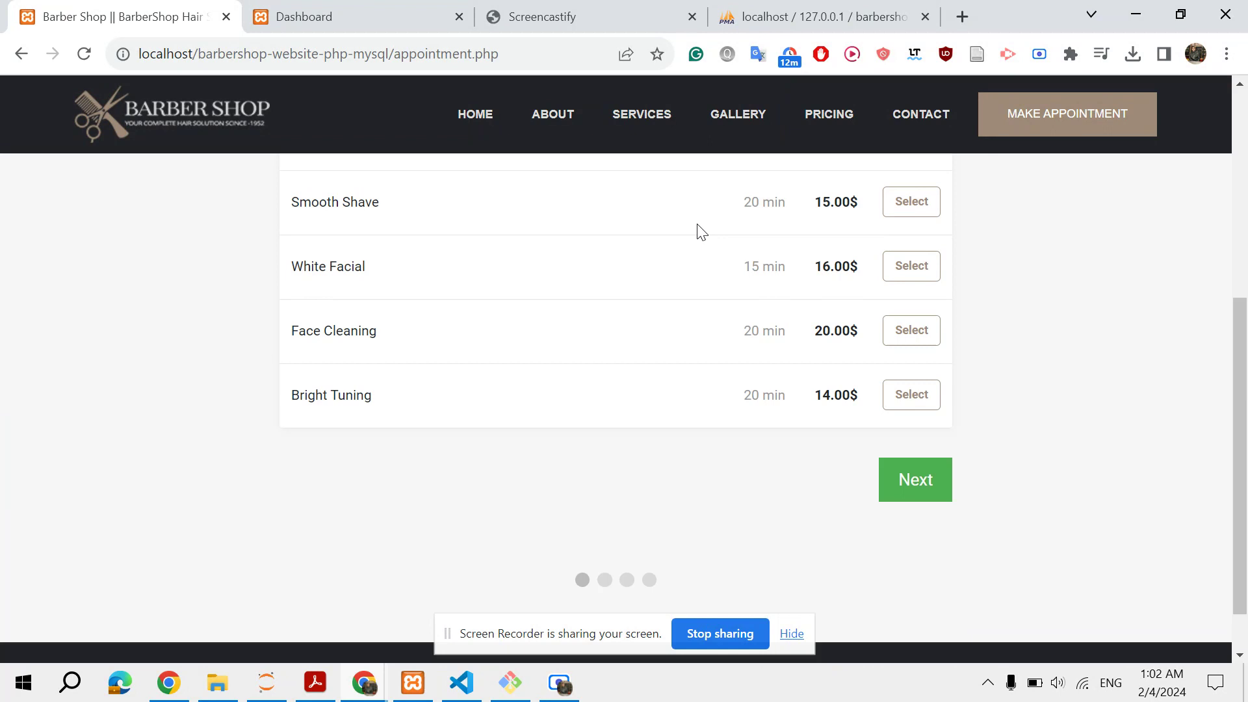
scroll(701, 232, "up", 6)
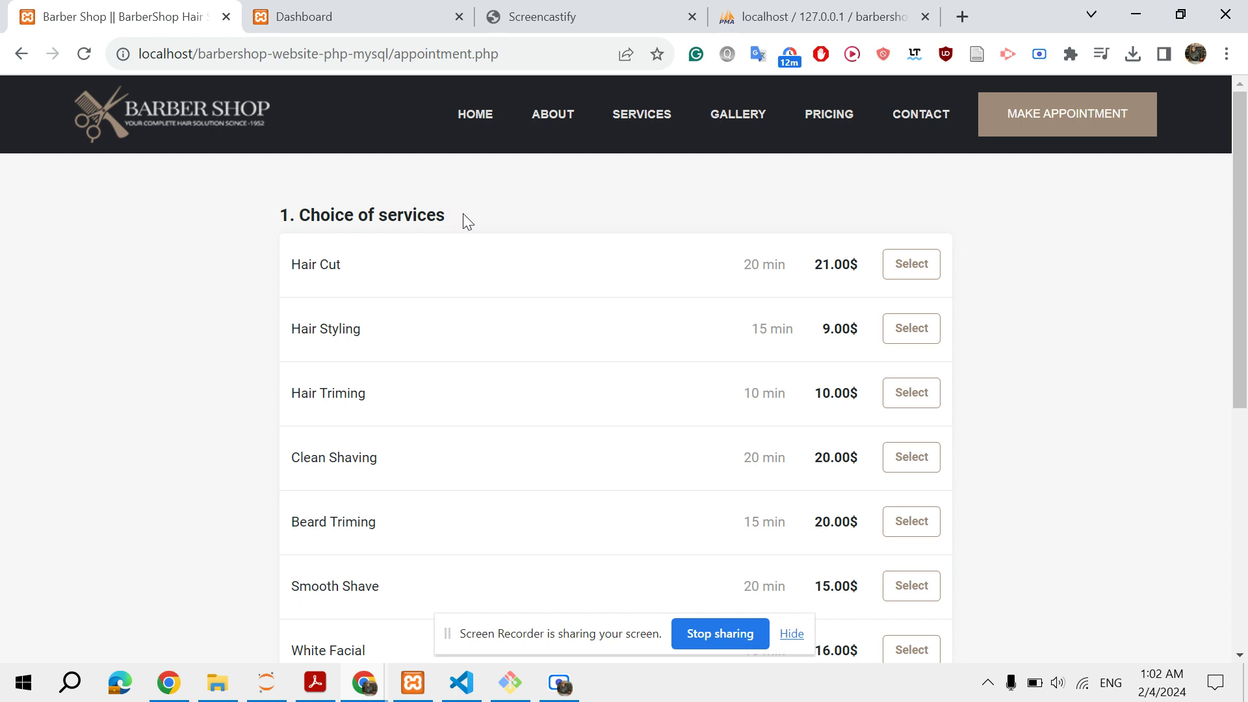
scroll(463, 219, "down", 1)
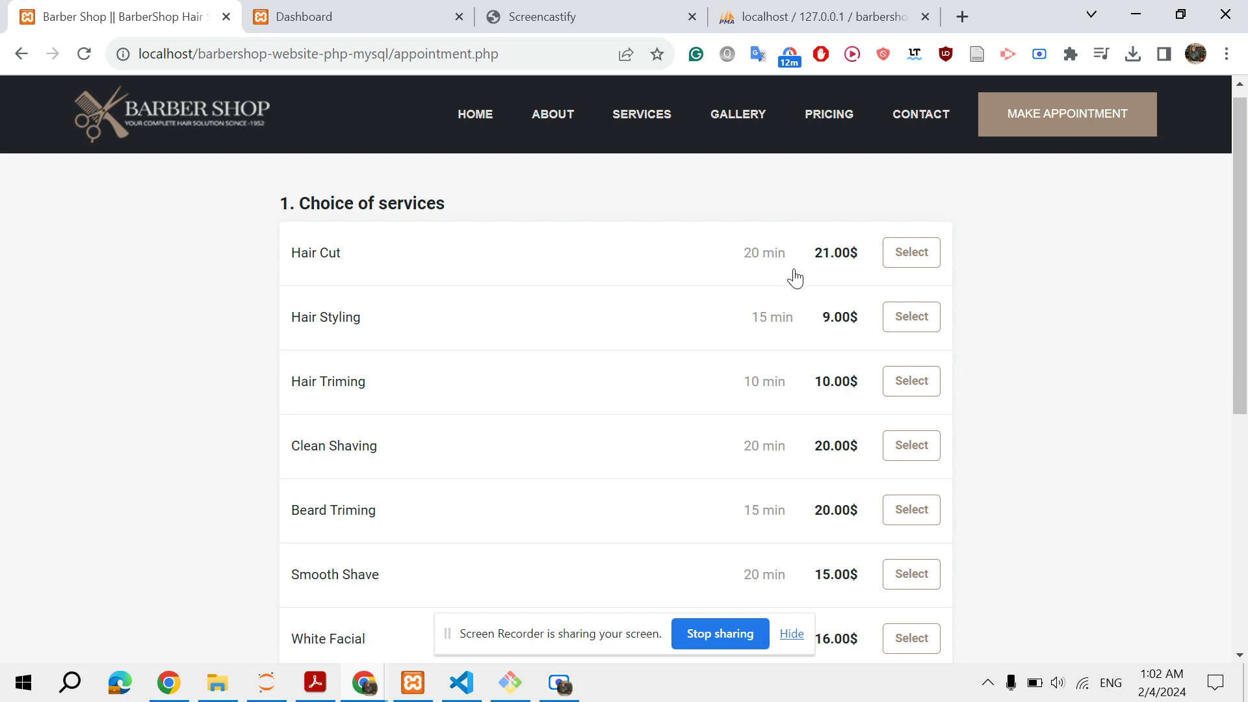
Select the Hair Cut and Hair Triming services and proceed to the employee step
left_click(907, 267)
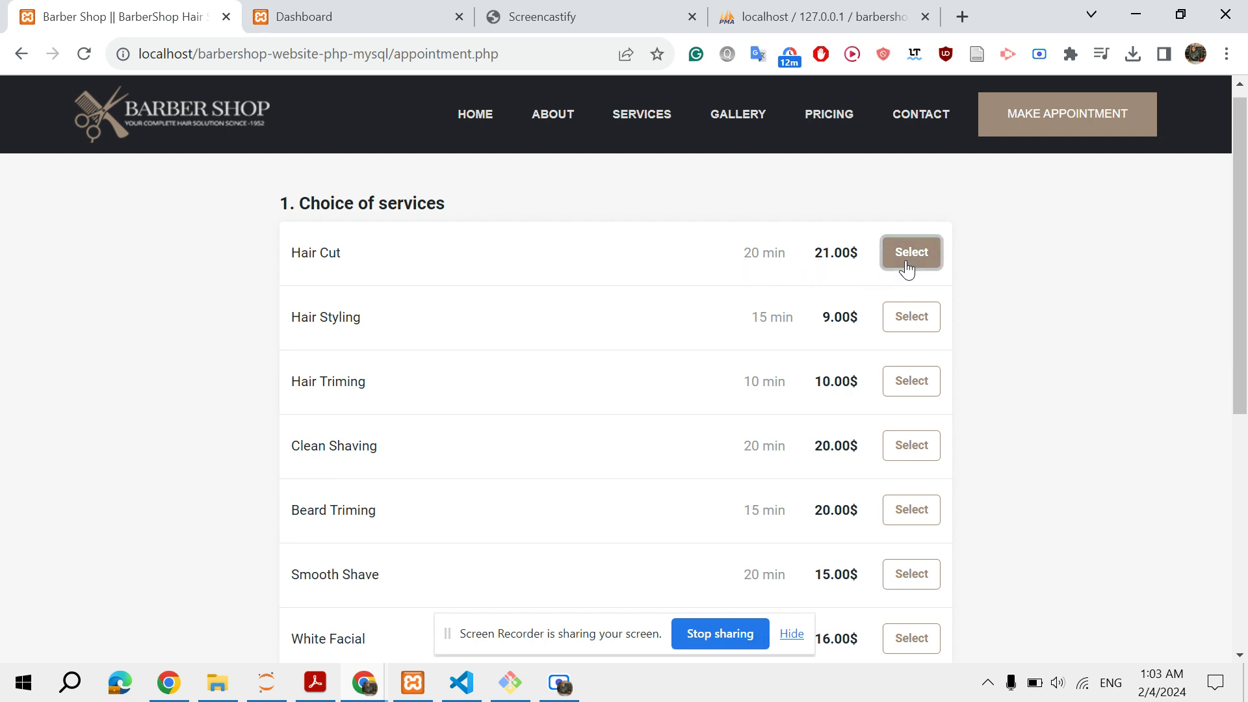
left_click(918, 382)
scroll(1012, 382, "down", 6)
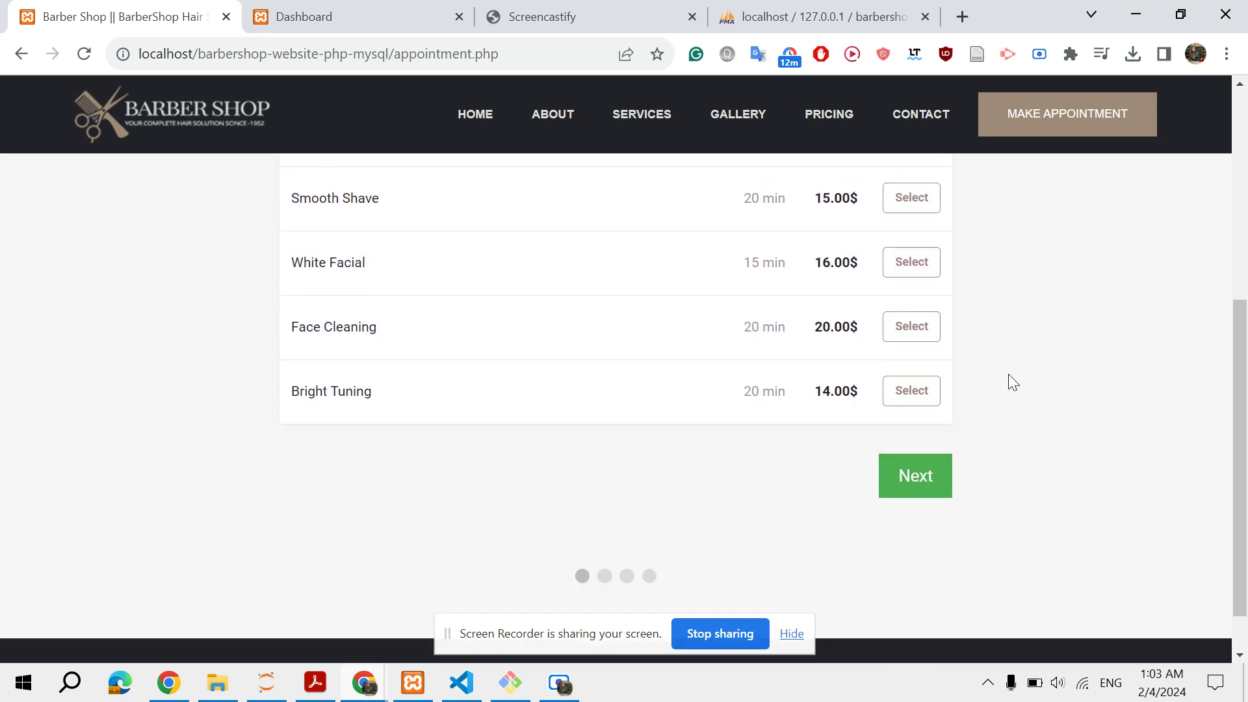
left_click(915, 475)
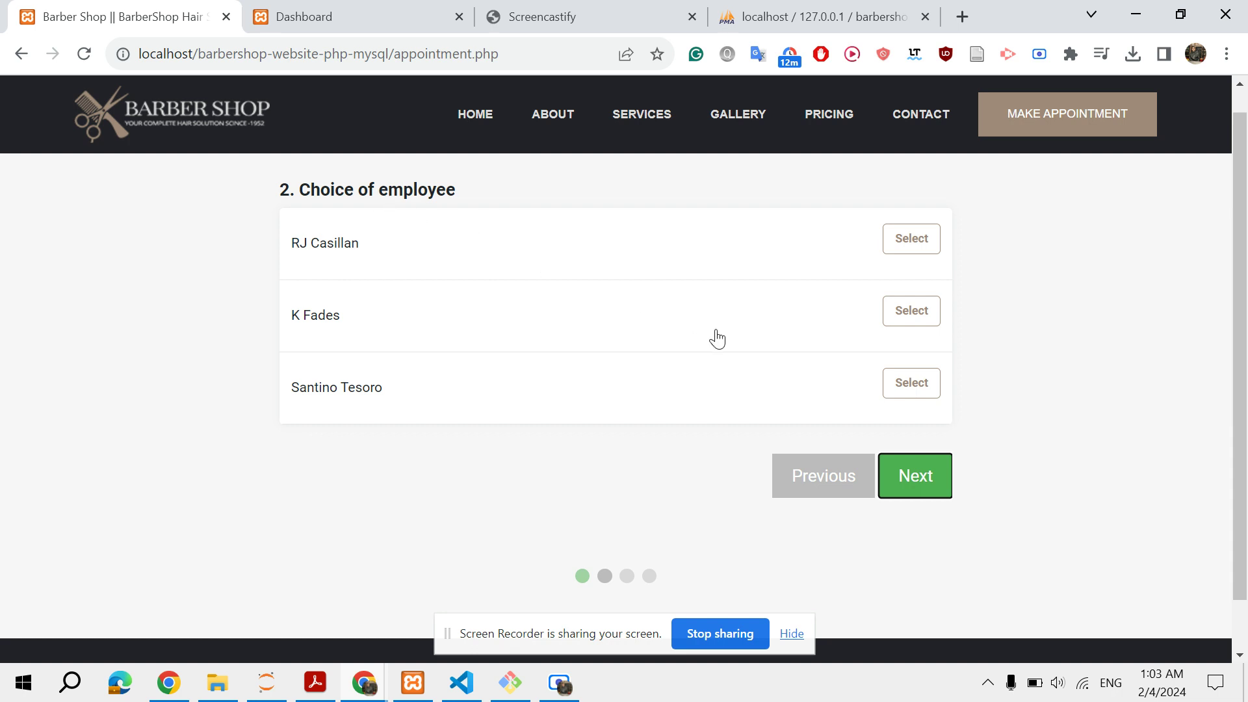
left_click(898, 389)
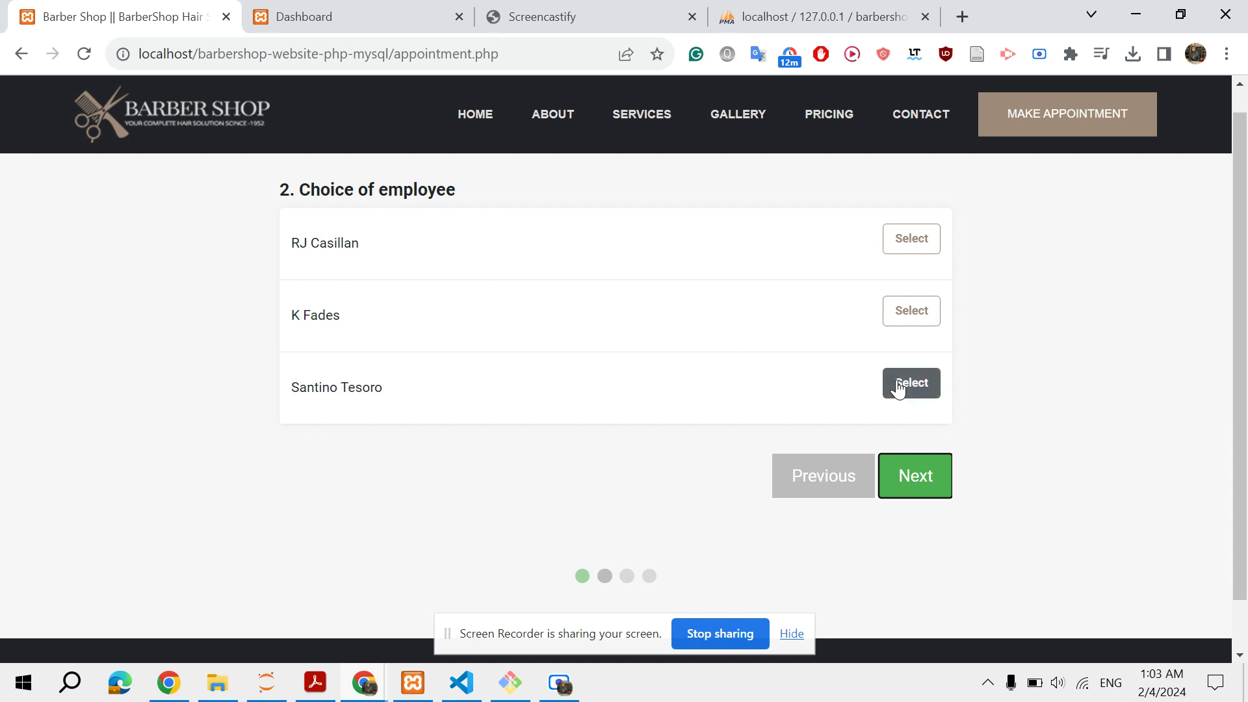
left_click(910, 318)
left_click(911, 241)
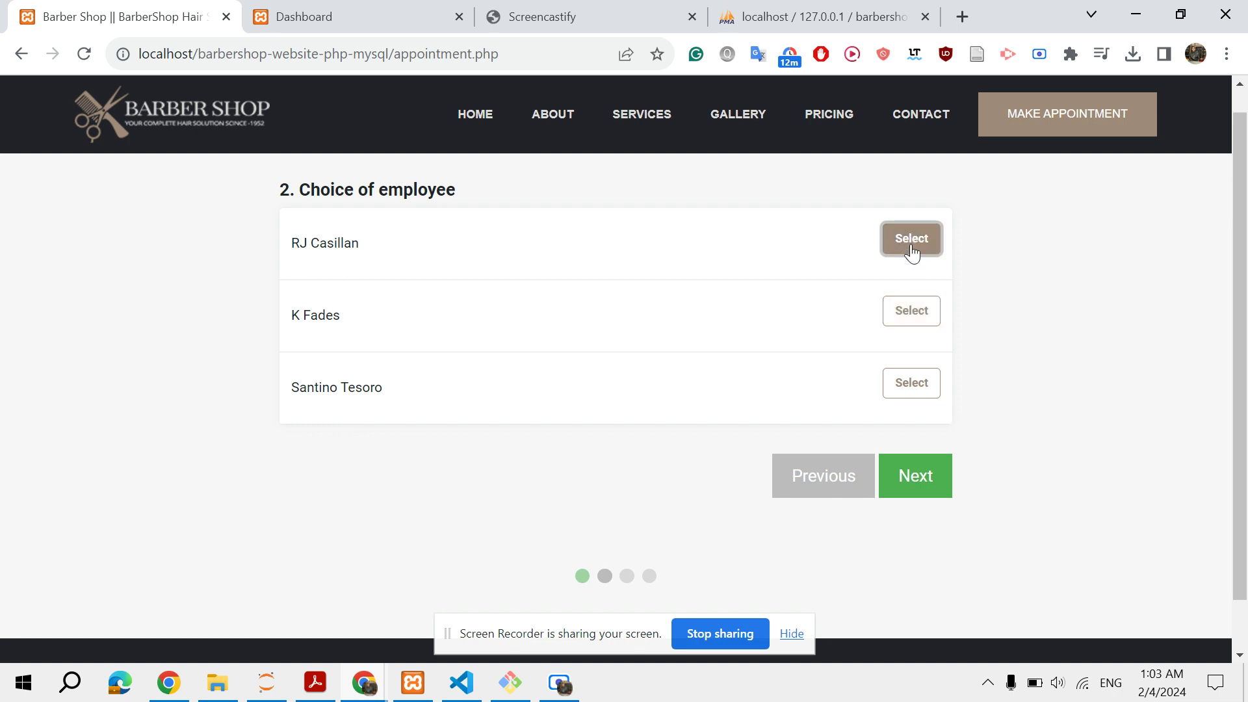
left_click(920, 379)
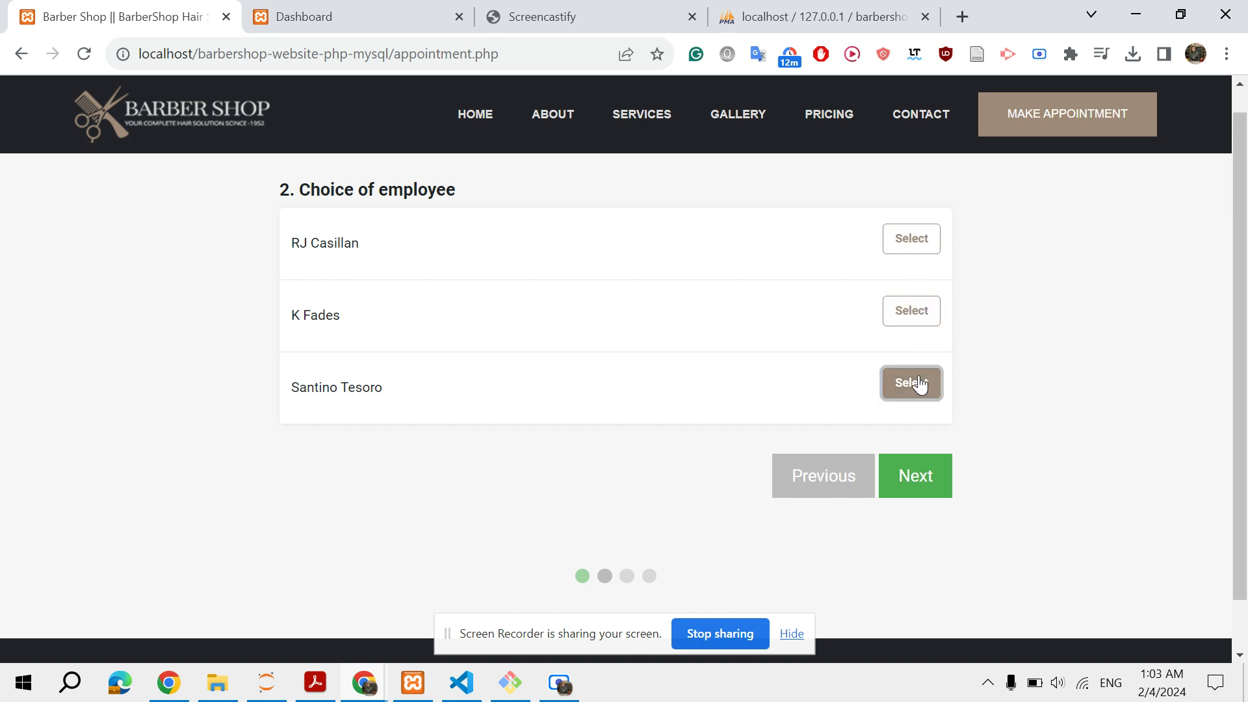
left_click(926, 479)
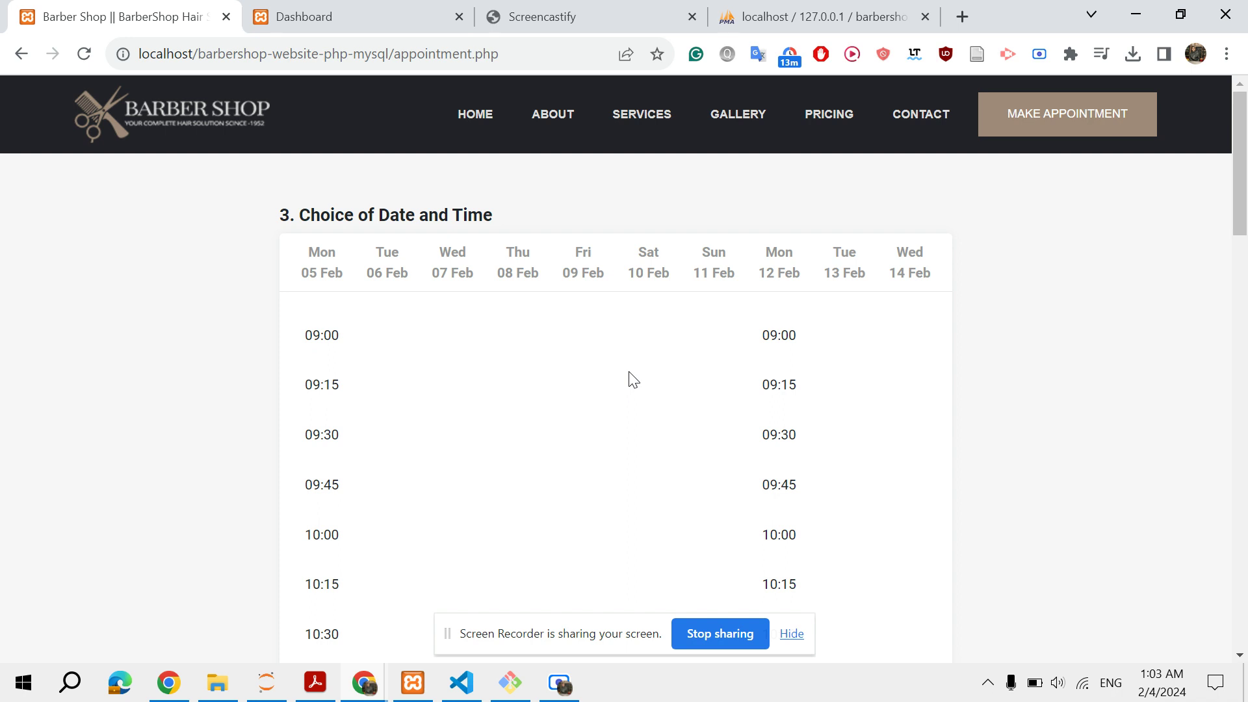
Browse the time slots, settle on a Mon 12 Feb slot, and proceed to client details
scroll(630, 379, "down", 1)
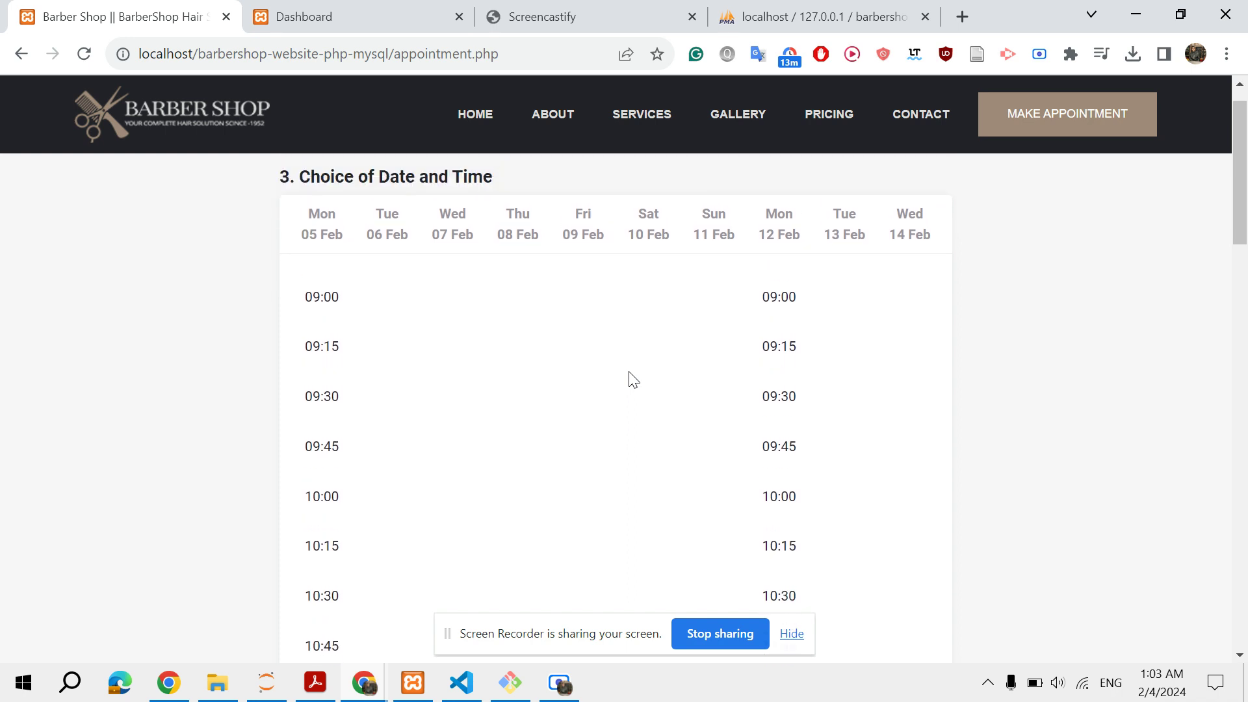
scroll(459, 315, "up", 1)
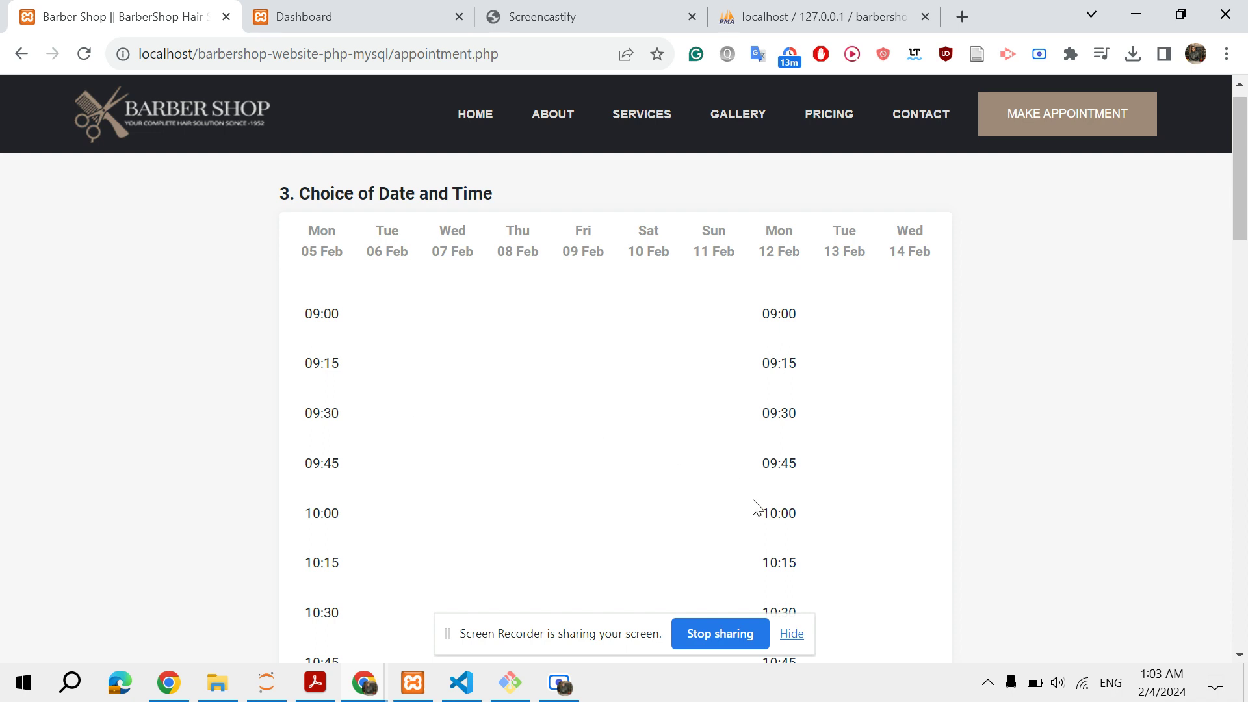
scroll(752, 506, "down", 1)
scroll(784, 364, "up", 2)
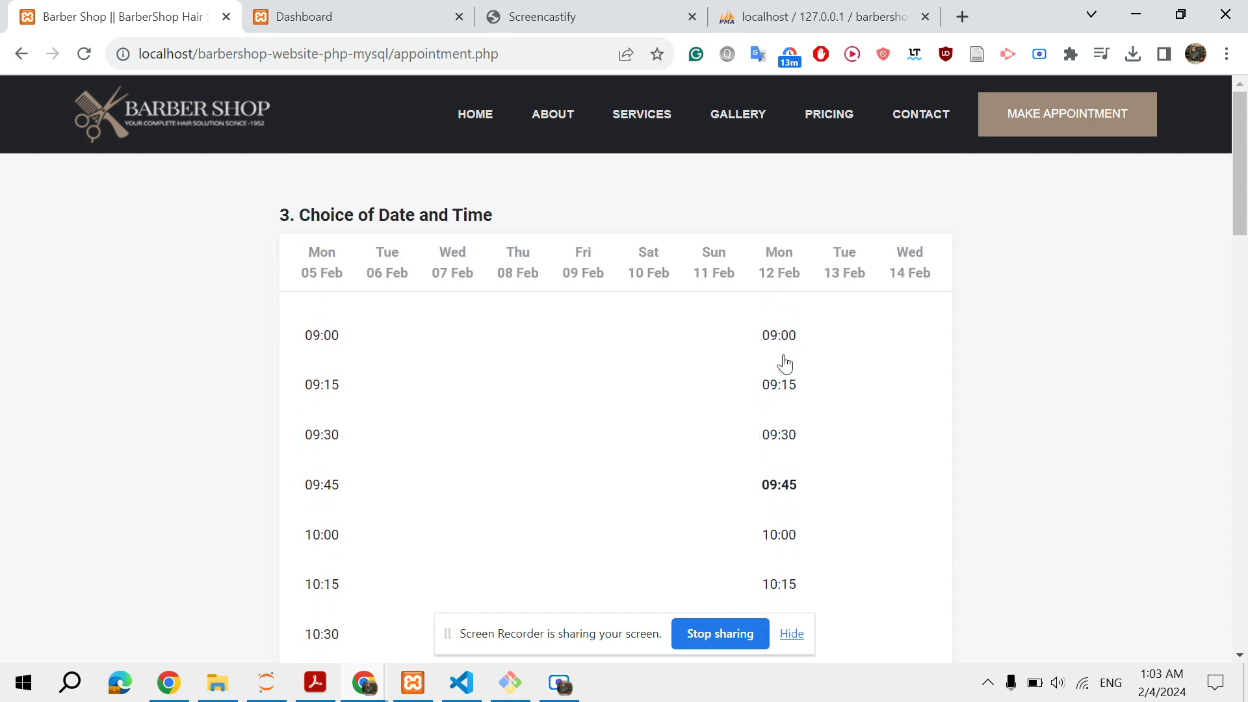
scroll(783, 362, "down", 4)
scroll(783, 339, "up", 4)
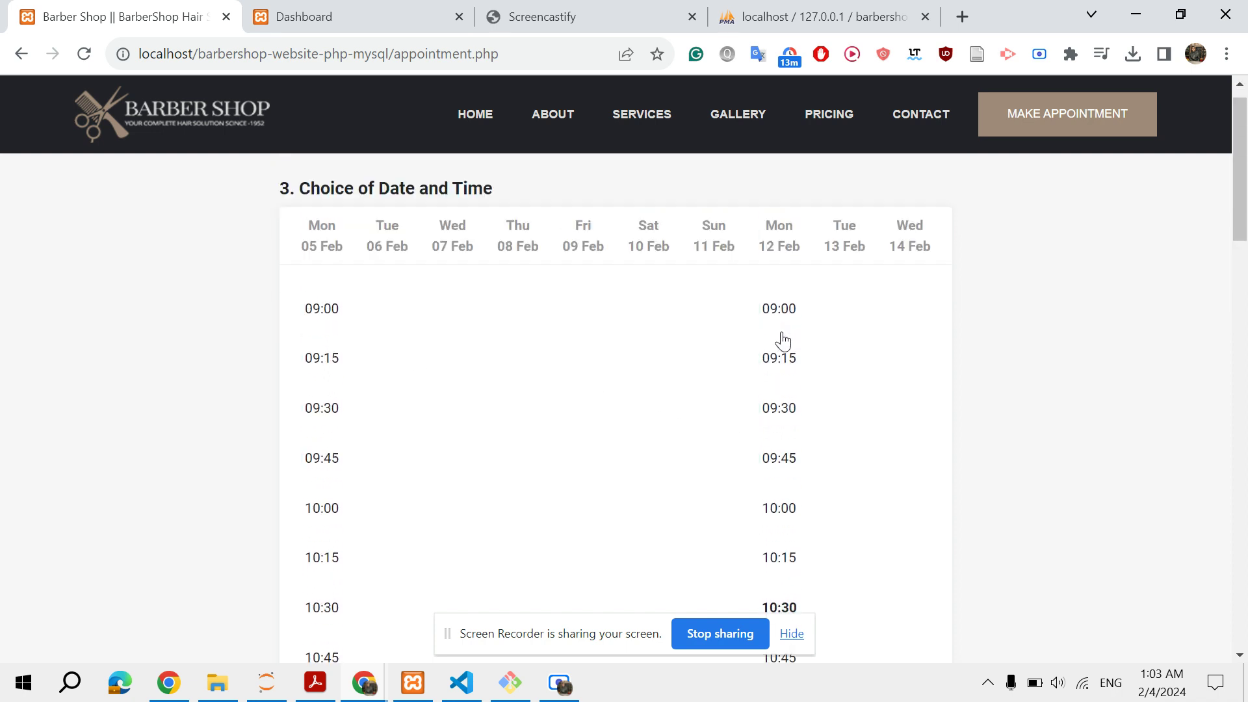
scroll(783, 341, "down", 4)
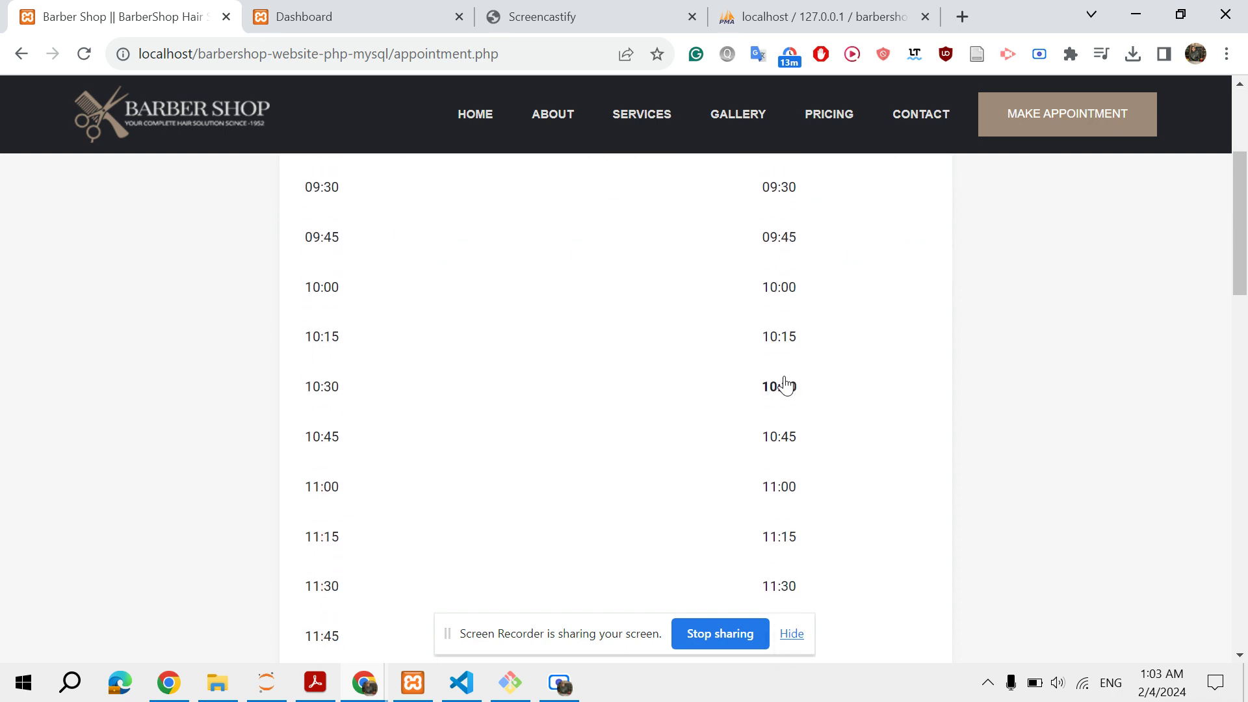
scroll(785, 384, "down", 13)
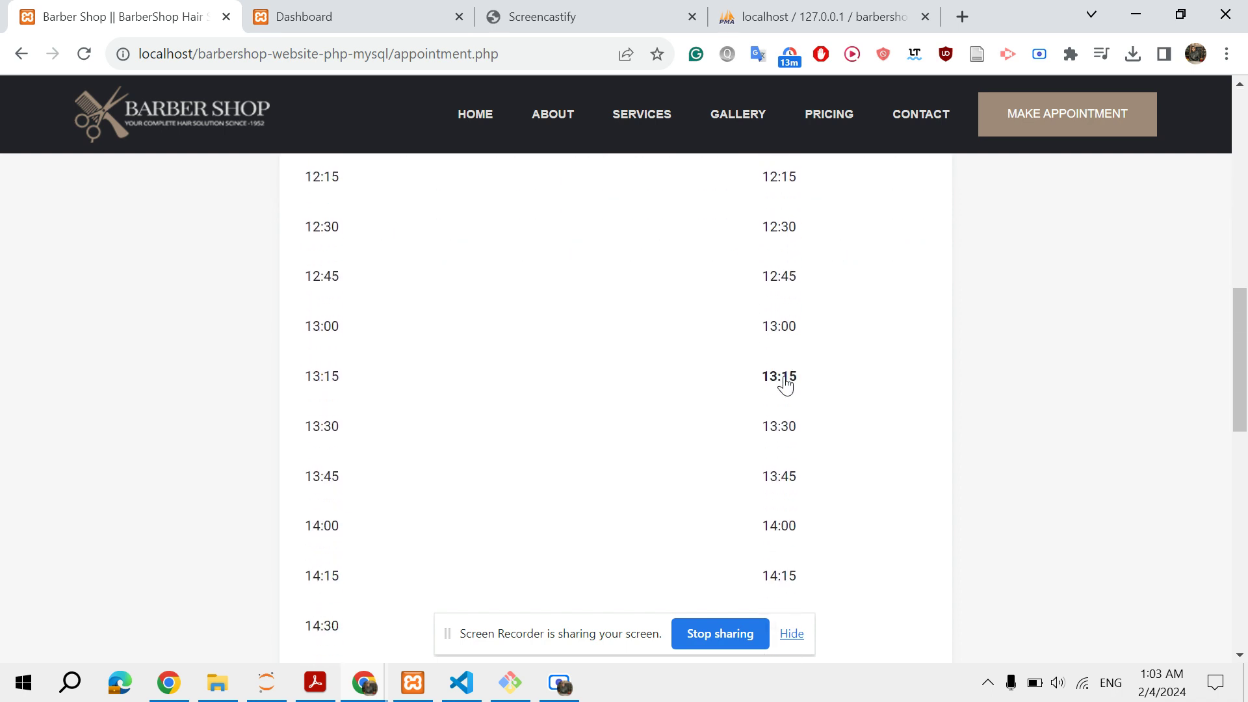
scroll(804, 316, "down", 5)
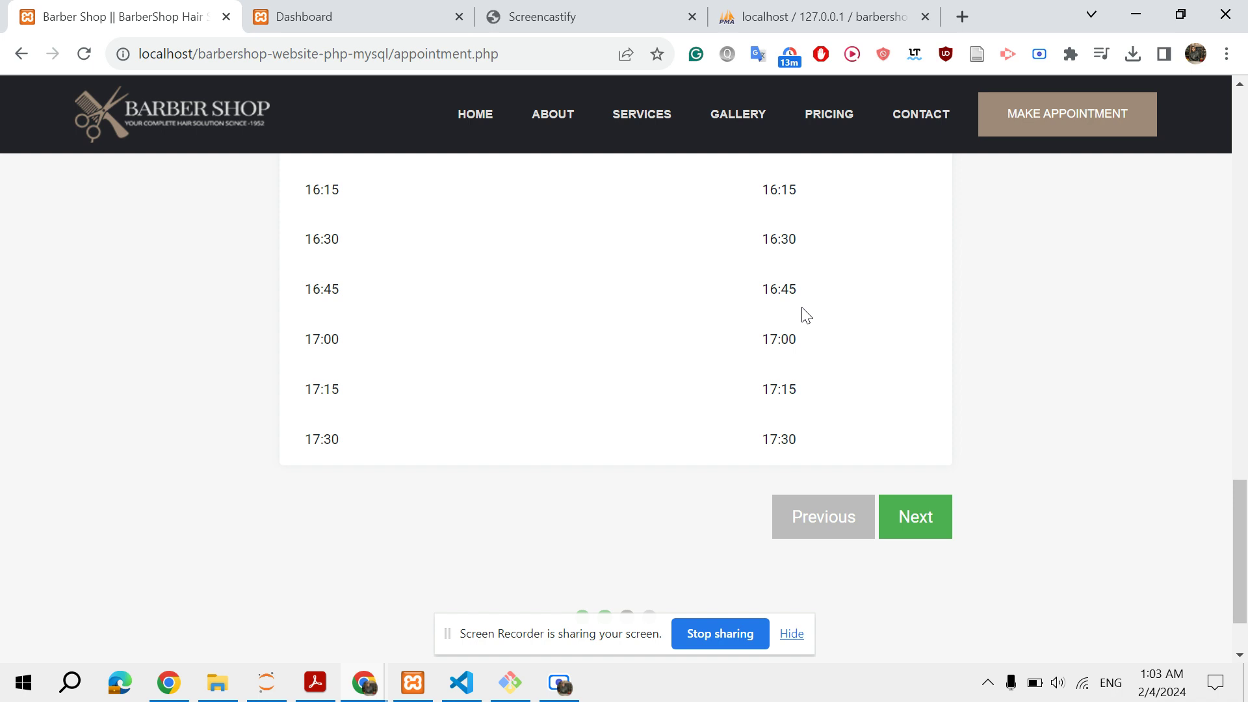
scroll(806, 316, "down", 2)
left_click(899, 432)
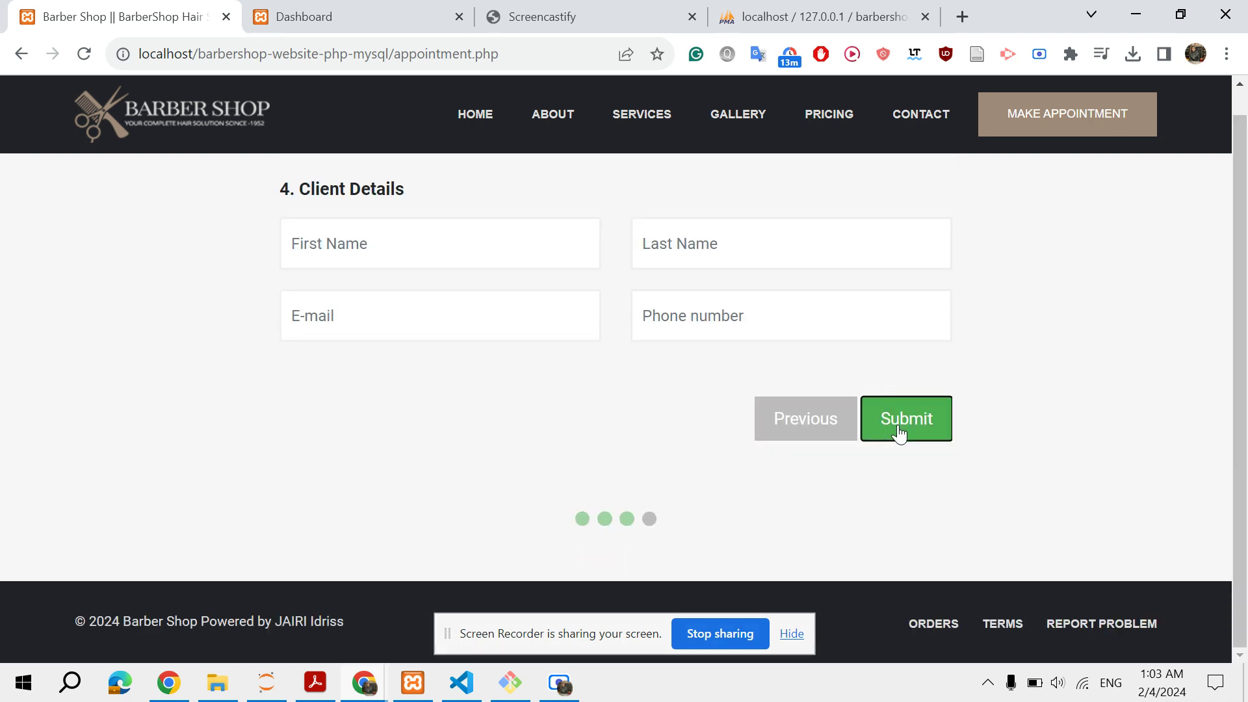
Enter the client's first name, last name, e-mail address and phone number
left_click(458, 242)
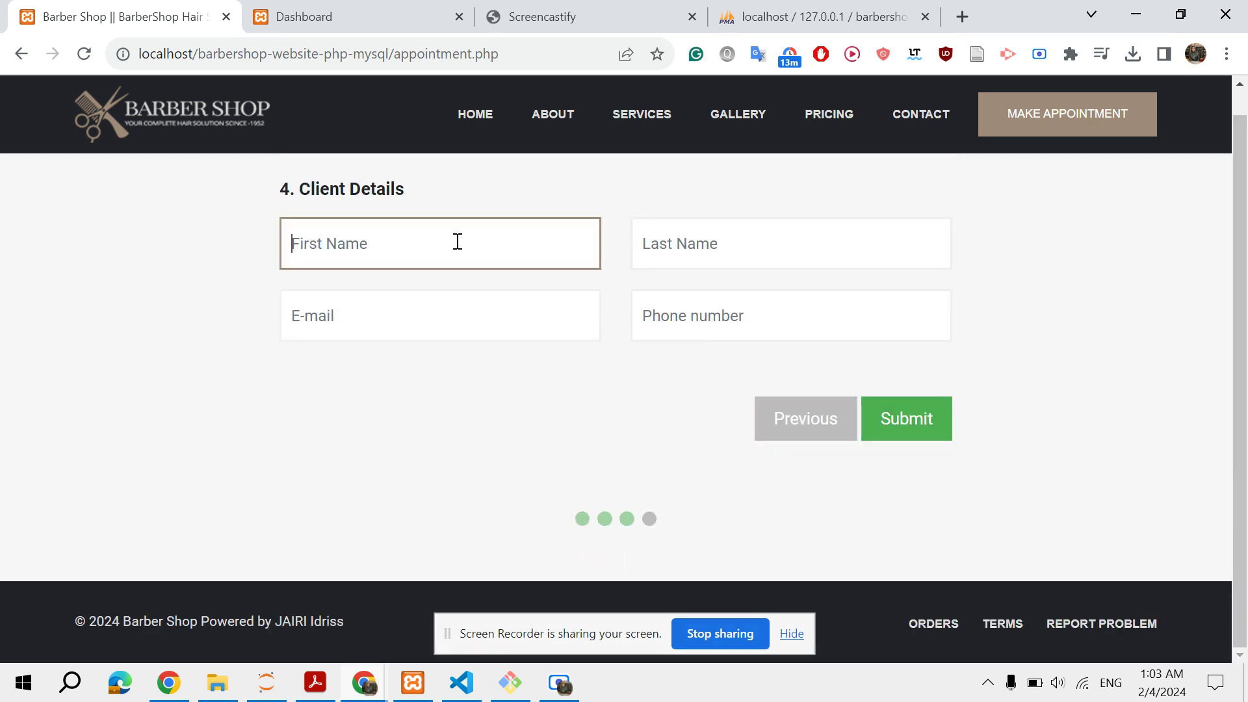
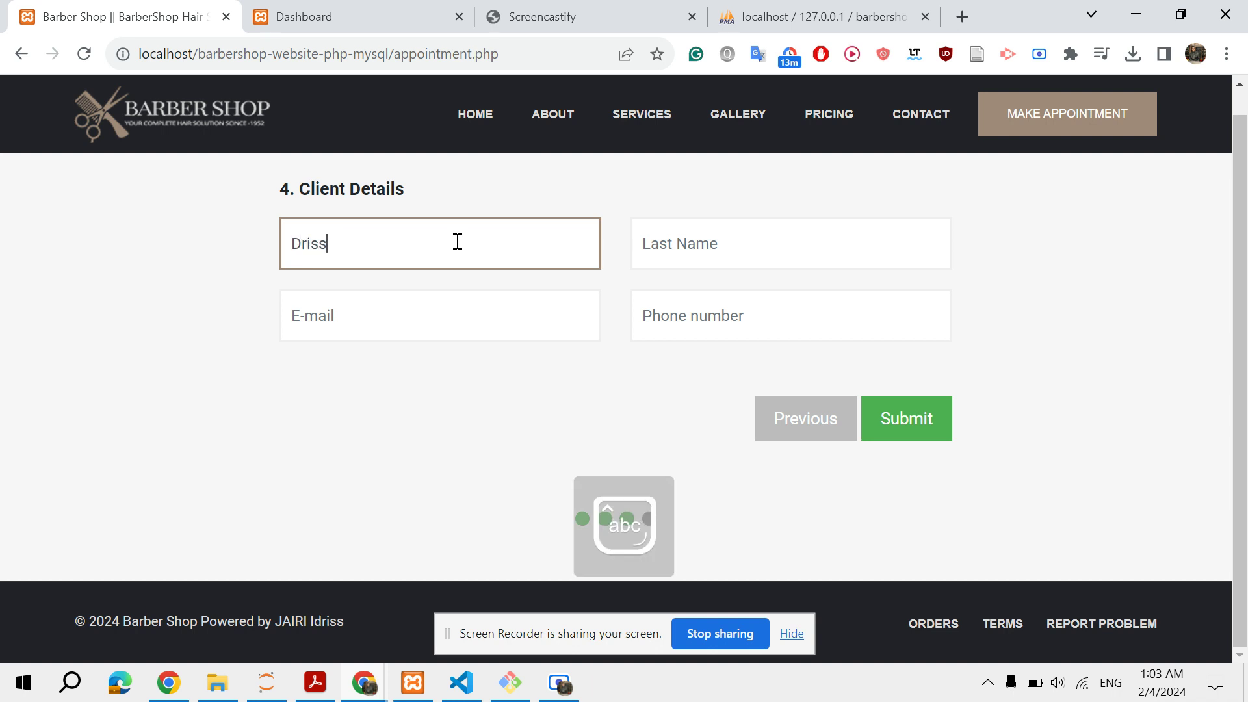
key("Tab")
key("Caps_Lock")
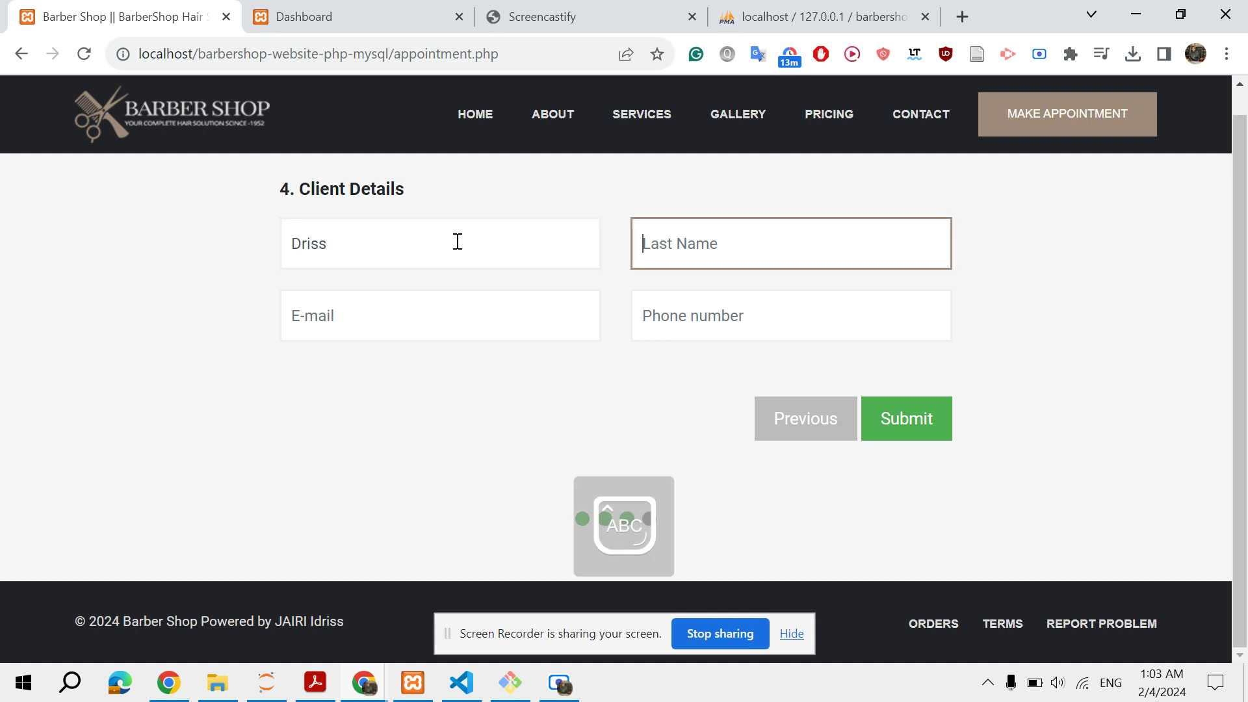
key("Caps_Lock")
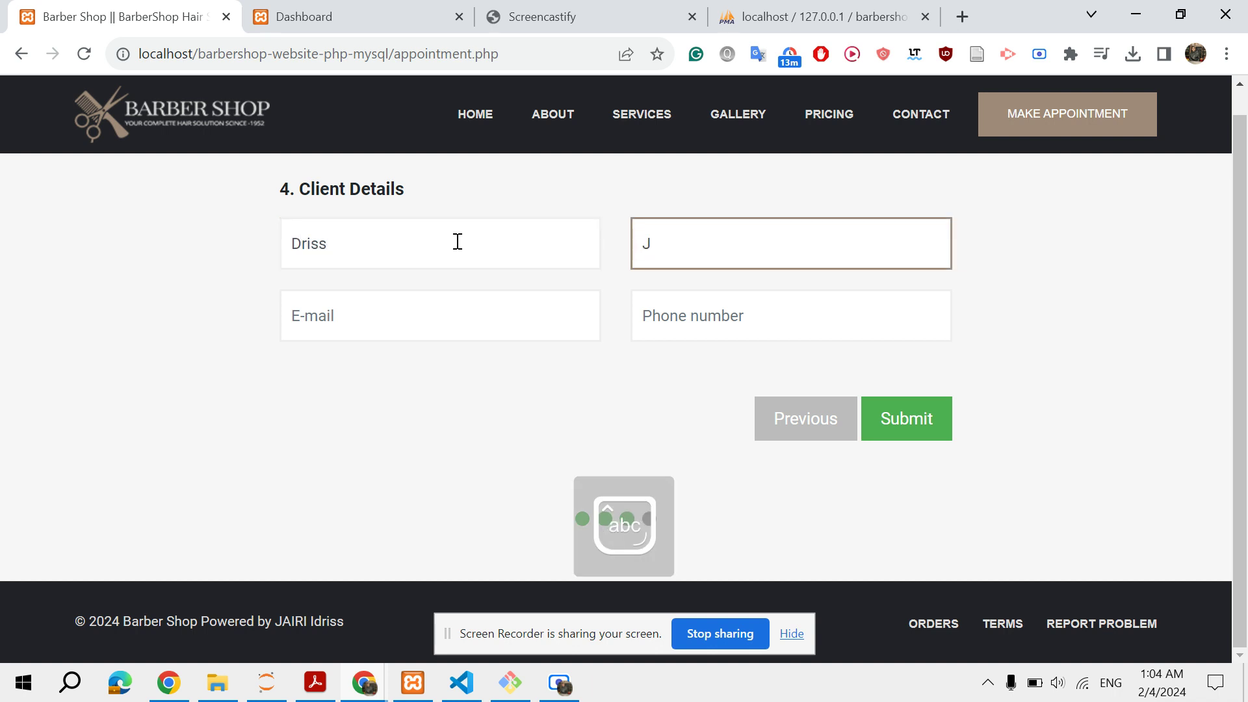
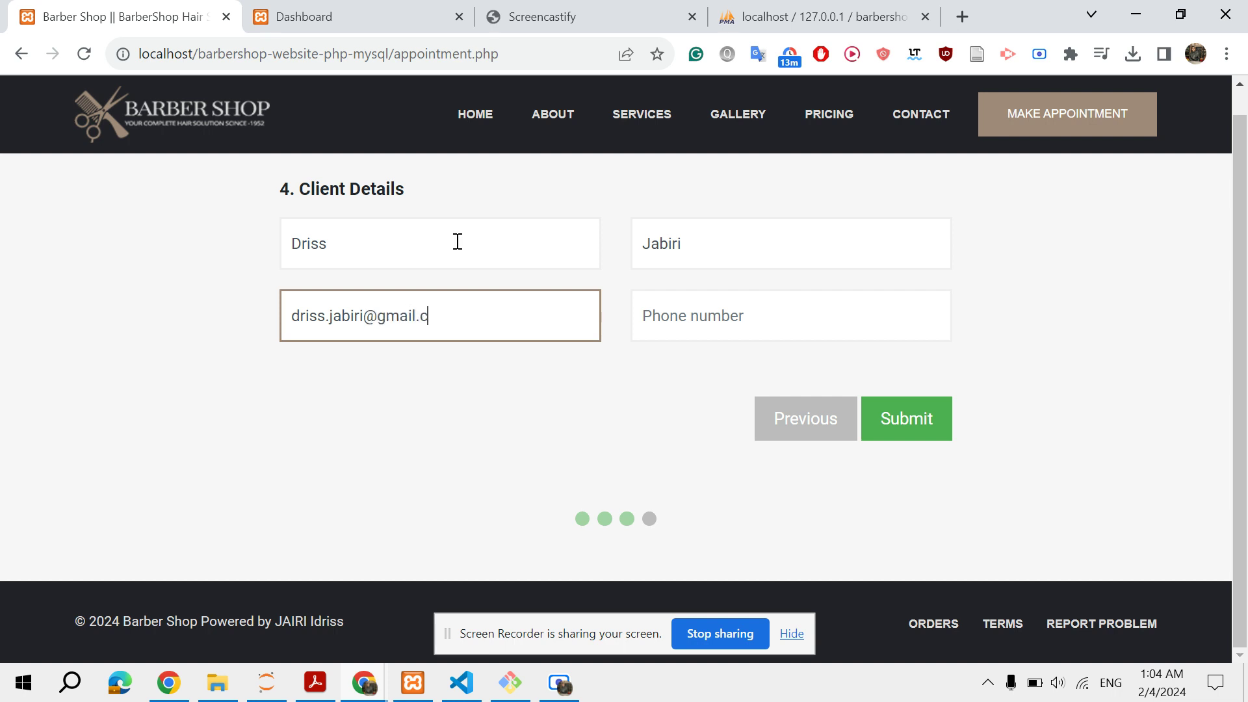
key("Tab")
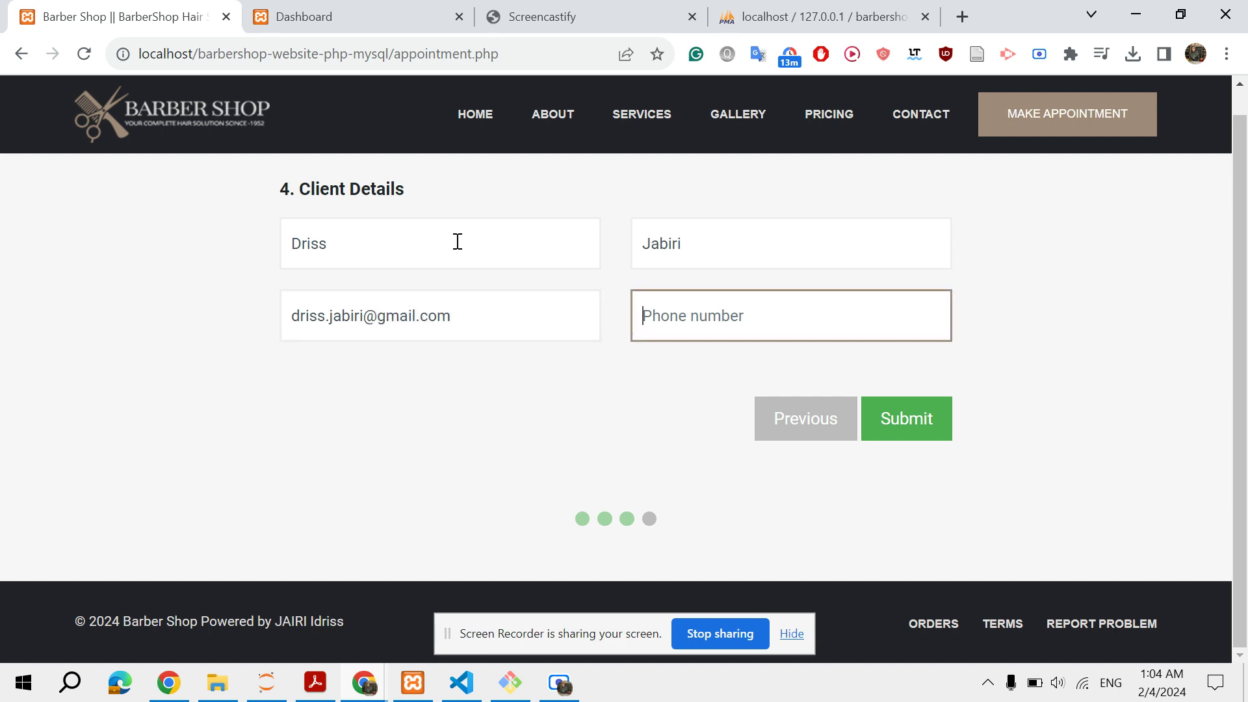
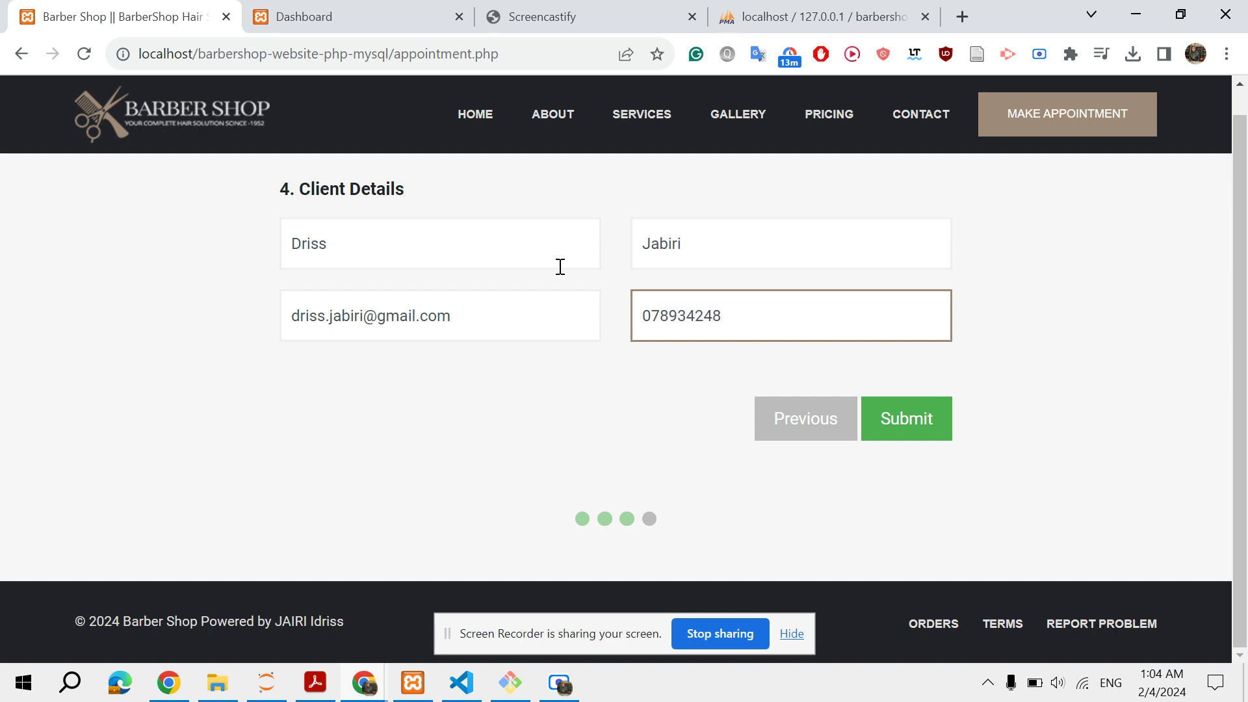
Submit, go back to correct the invalid phone number, and submit the booking again
left_click(876, 406)
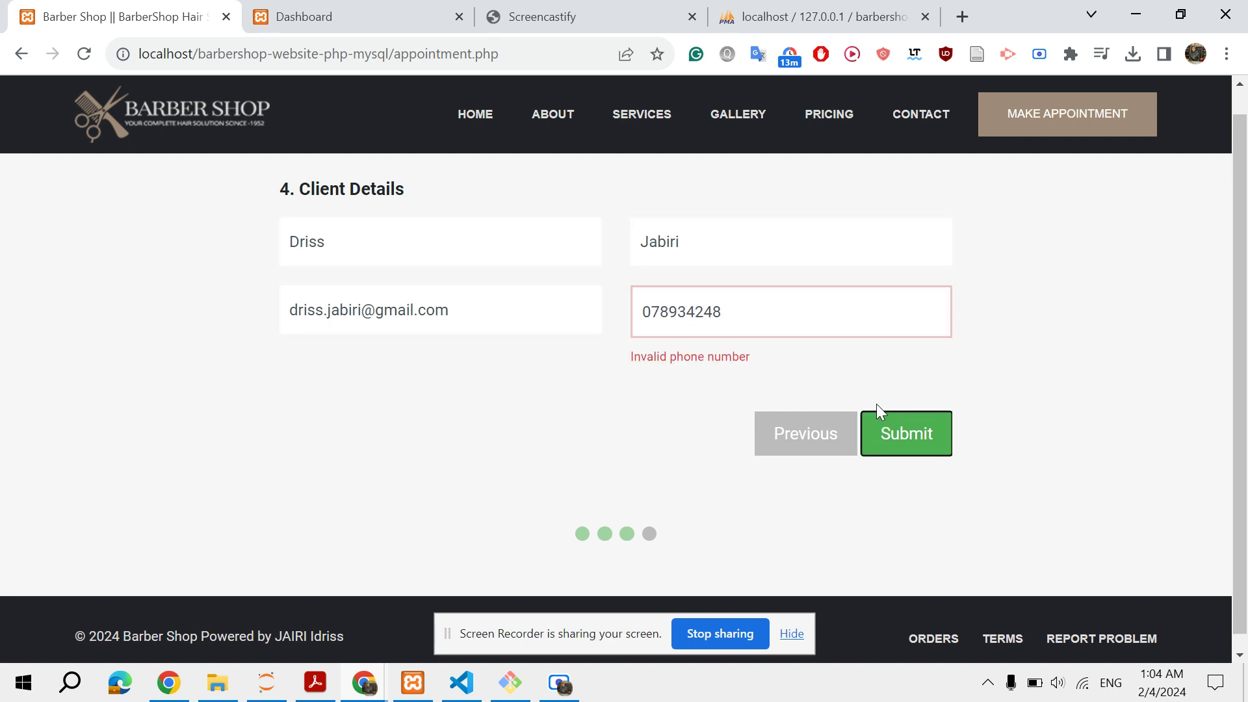
left_click(741, 305)
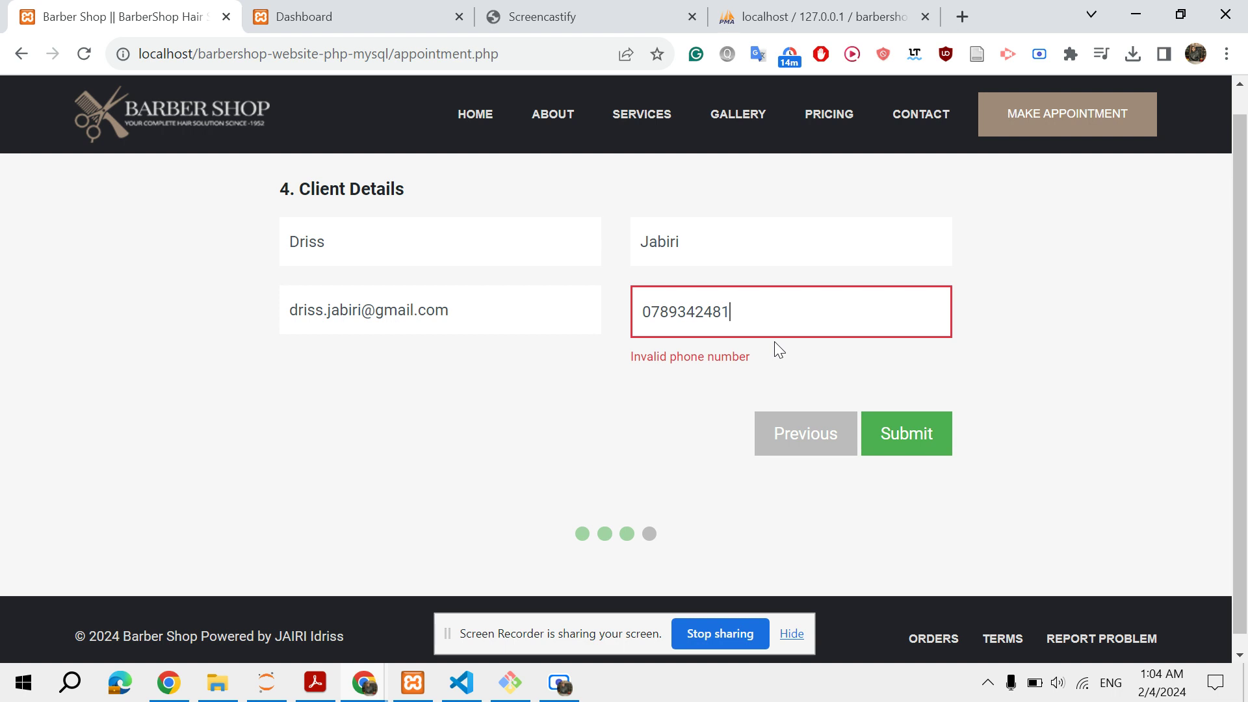
left_click(891, 432)
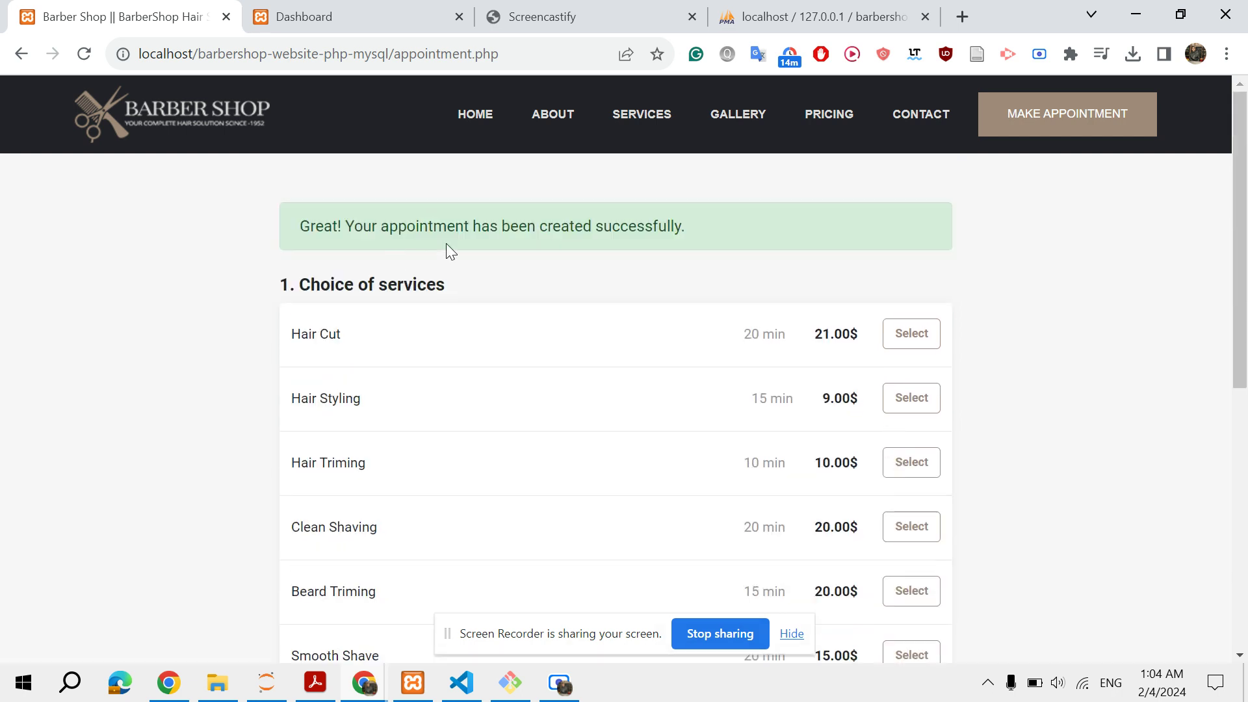
Log out of the admin dashboard through the admin account menu
left_click(411, 18)
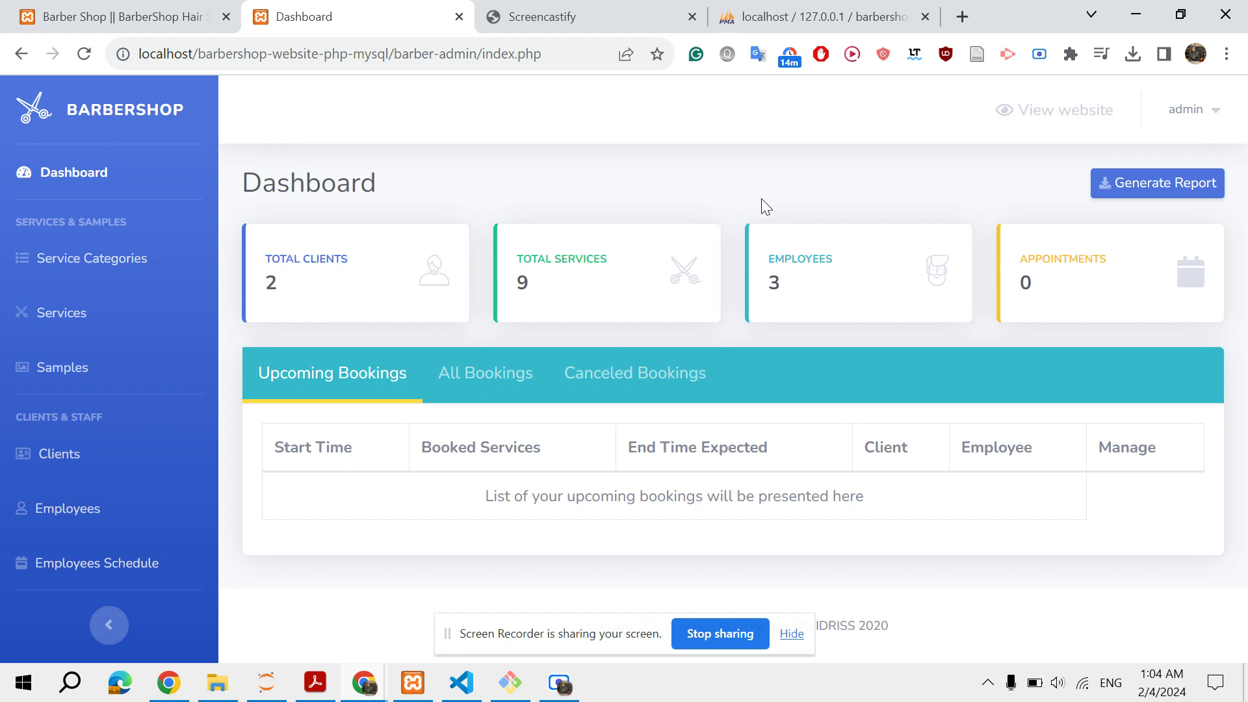
left_click(1196, 117)
left_click(1134, 268)
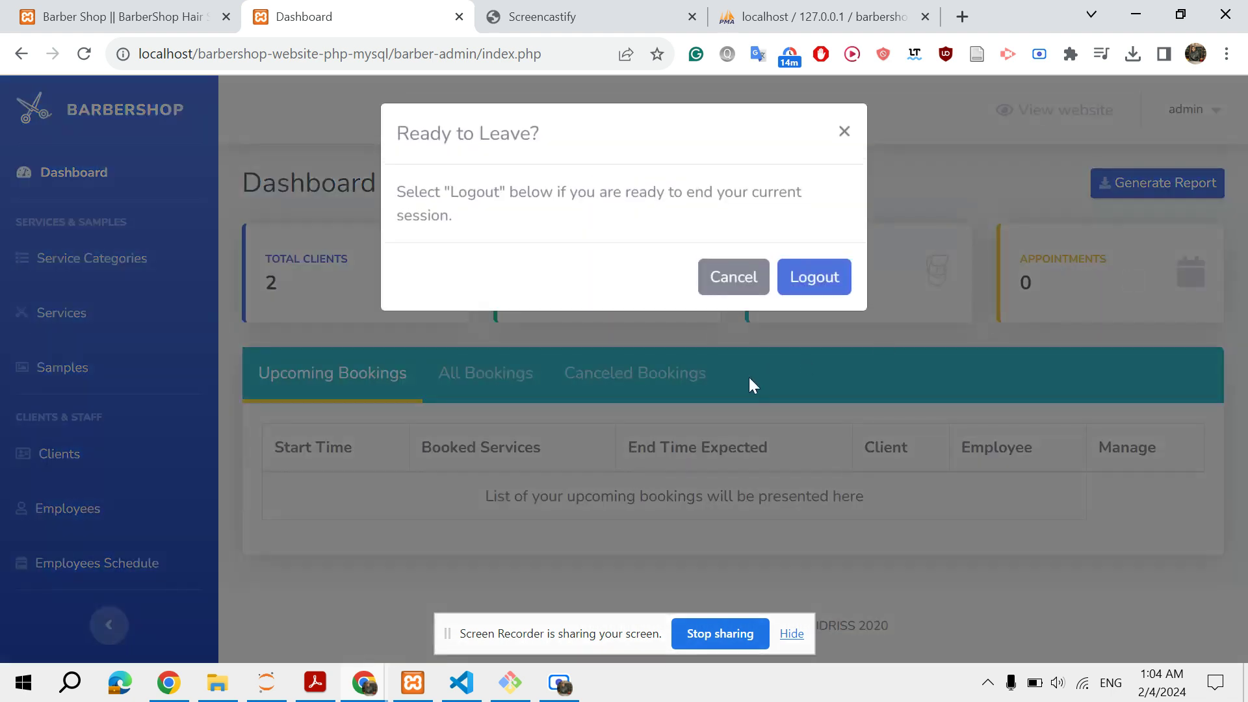
left_click(804, 279)
Sign back in to the dashboard with the admin username and password
left_click(509, 274)
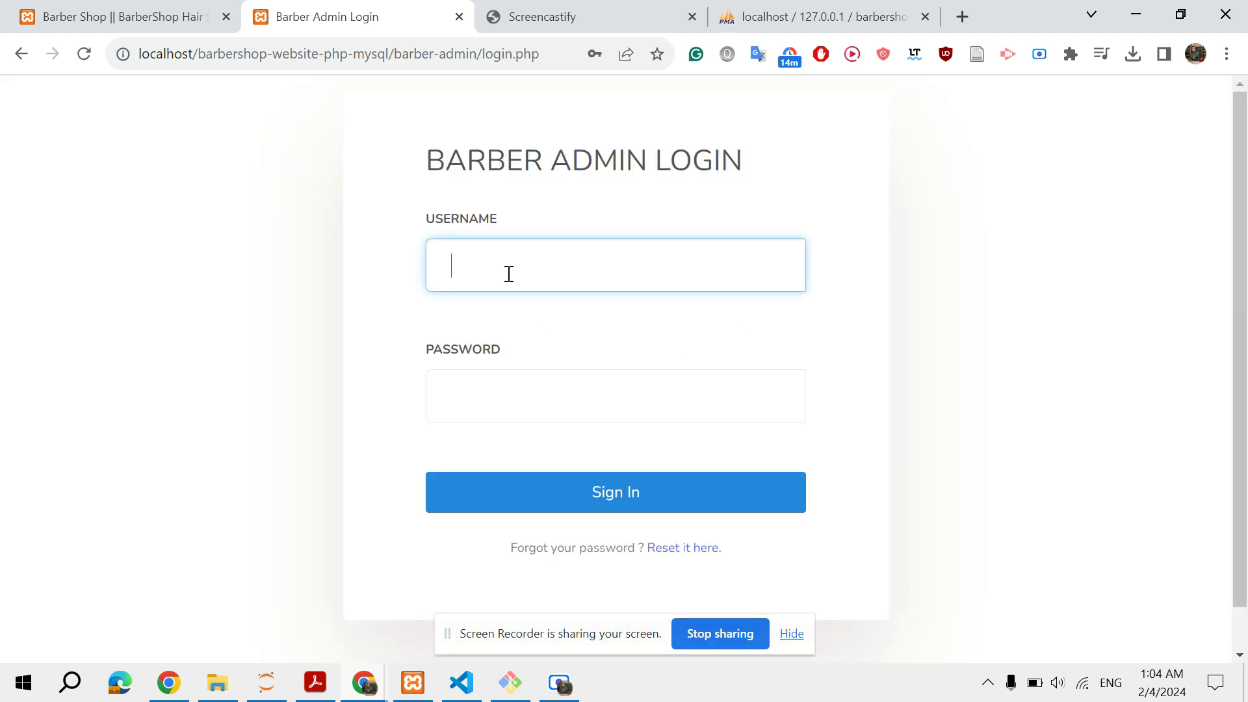
type("admin")
key("Tab")
type("admi")
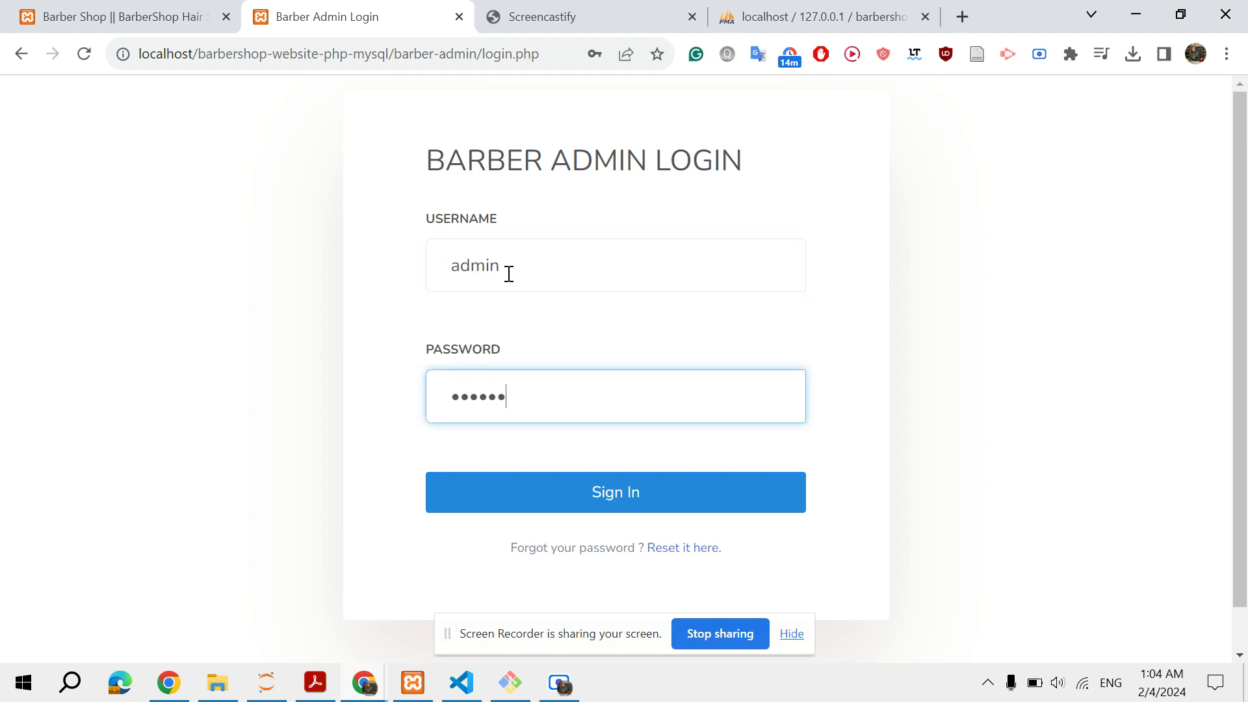
left_click(547, 493)
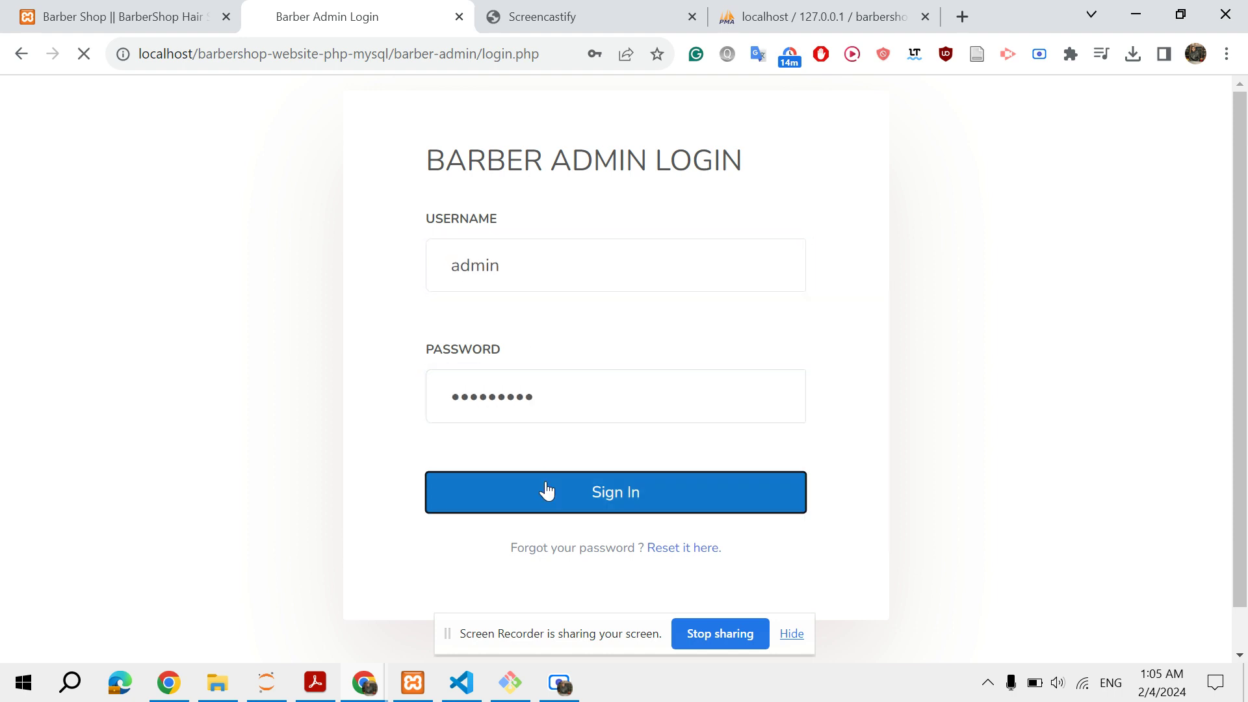
scroll(398, 491, "down", 1)
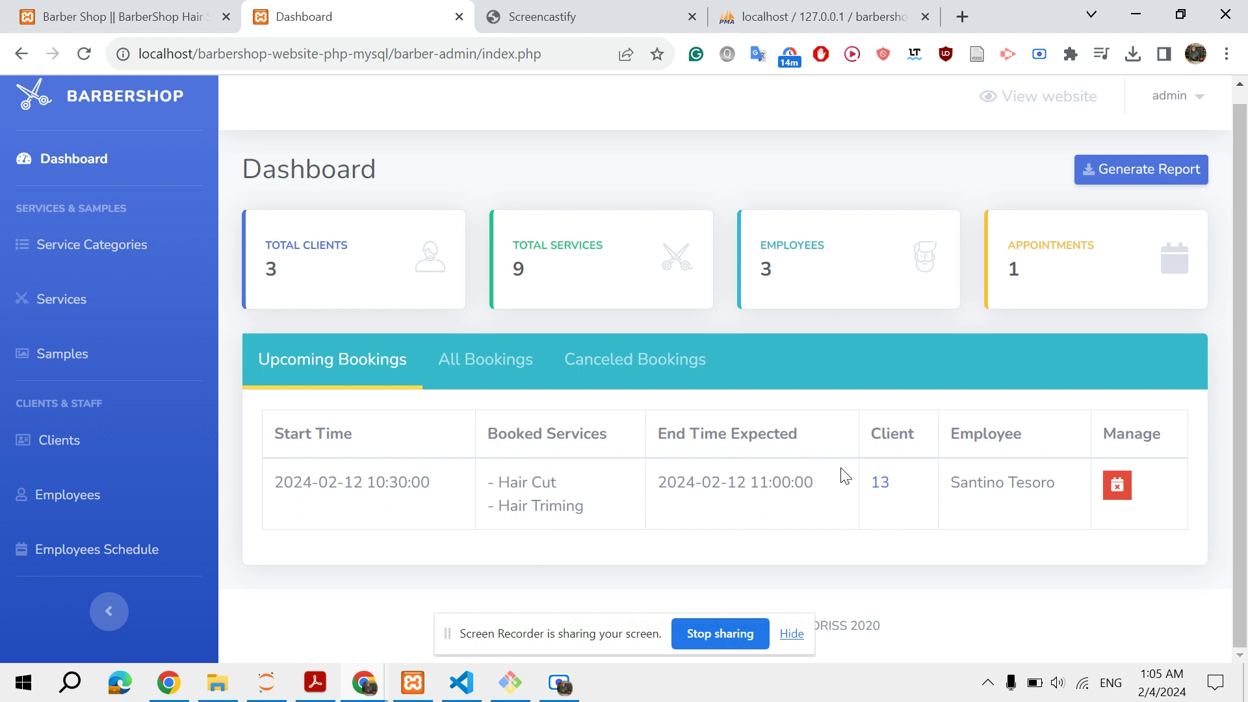
left_click(879, 486)
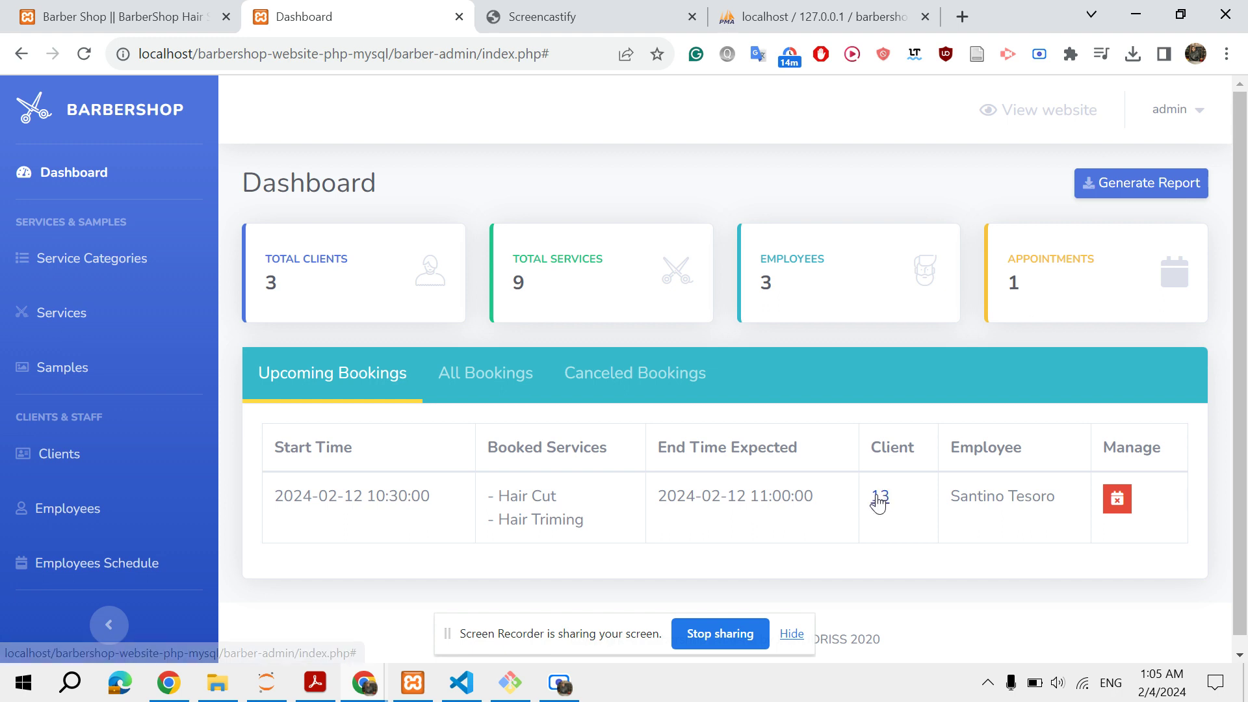
left_click(85, 457)
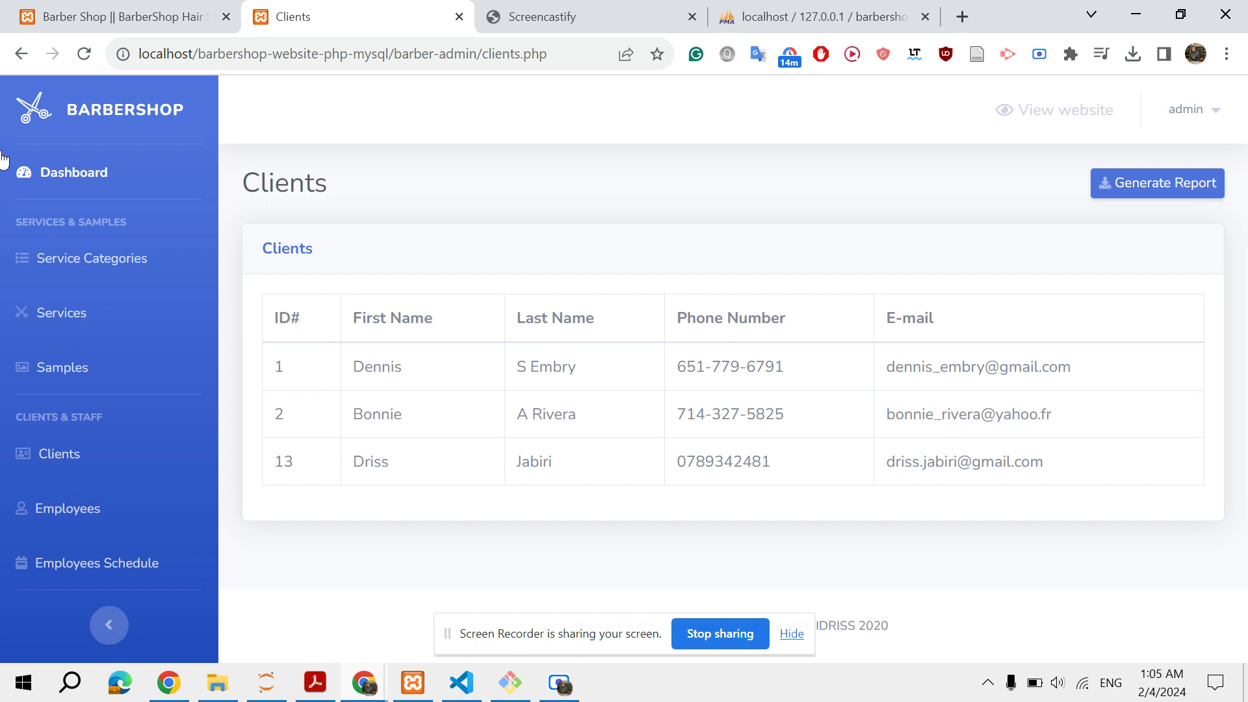
left_click(92, 172)
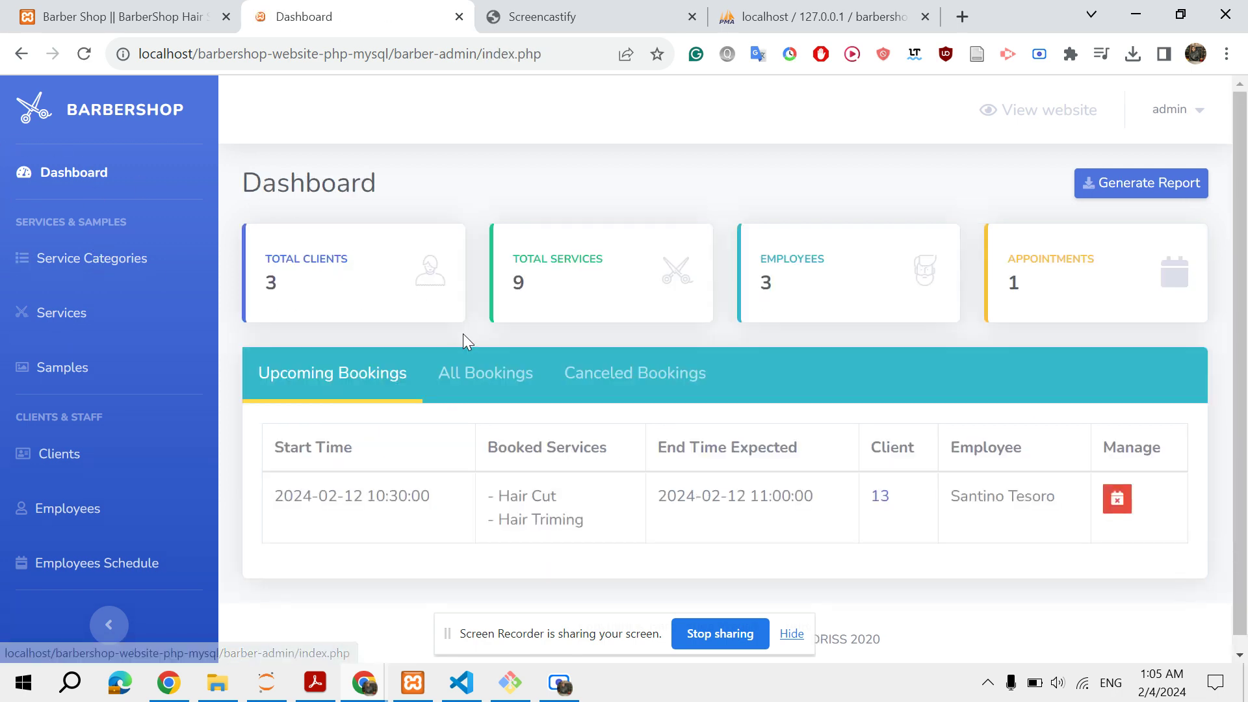
scroll(803, 517, "down", 1)
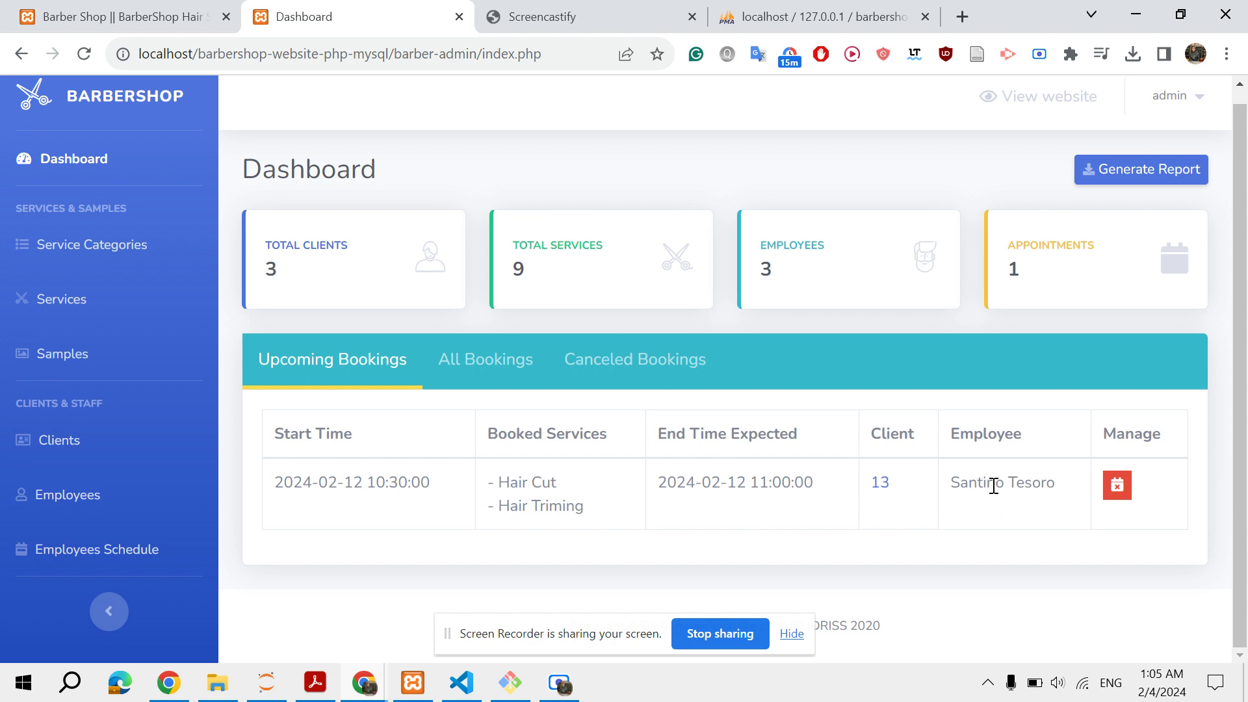
left_click(1117, 484)
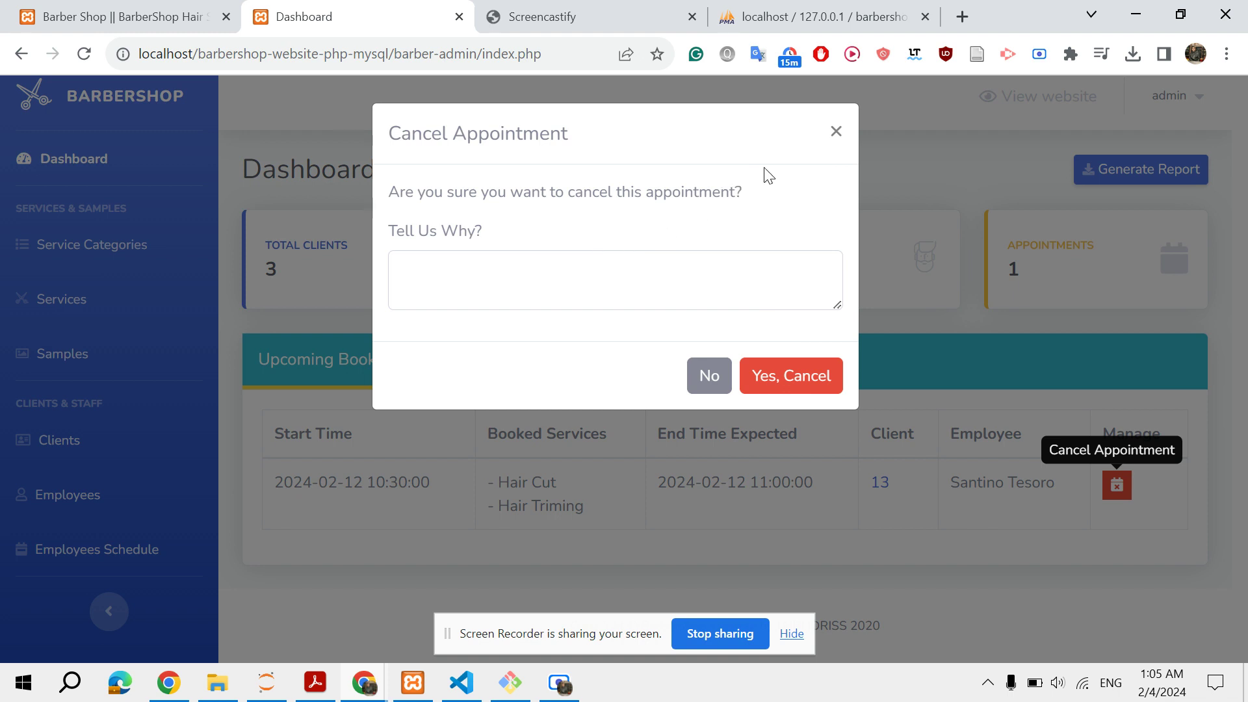
left_click(831, 139)
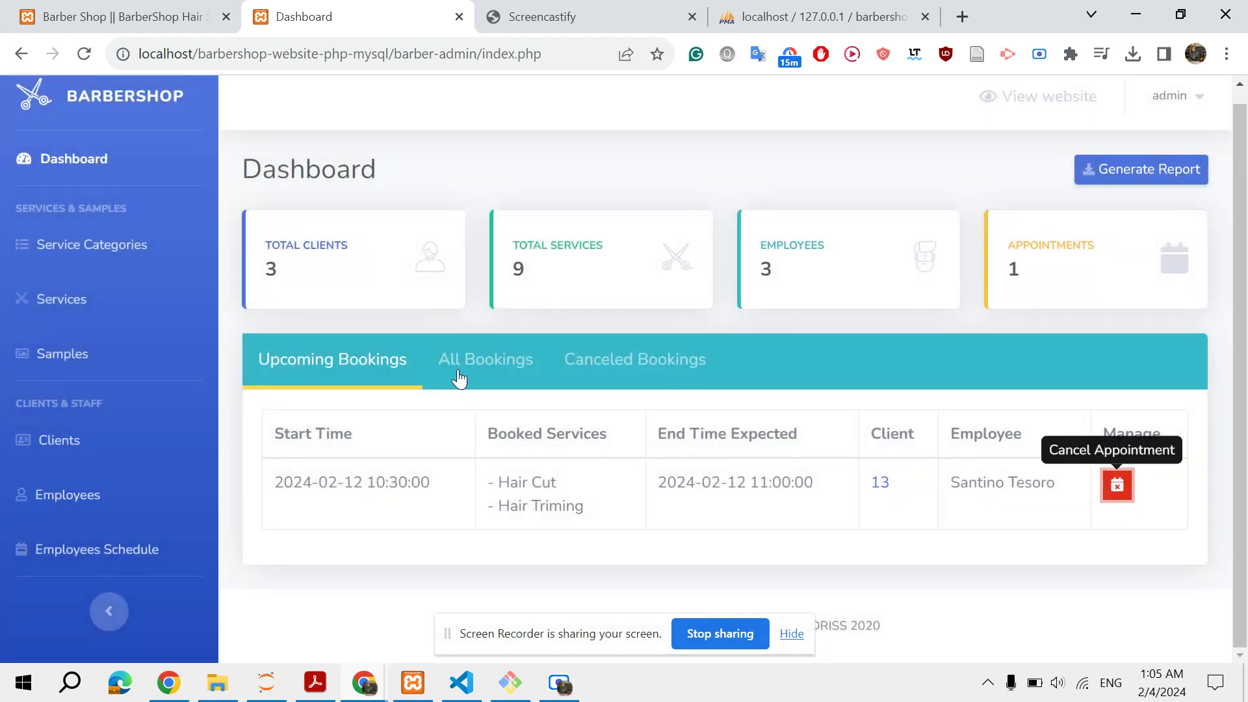
left_click(457, 375)
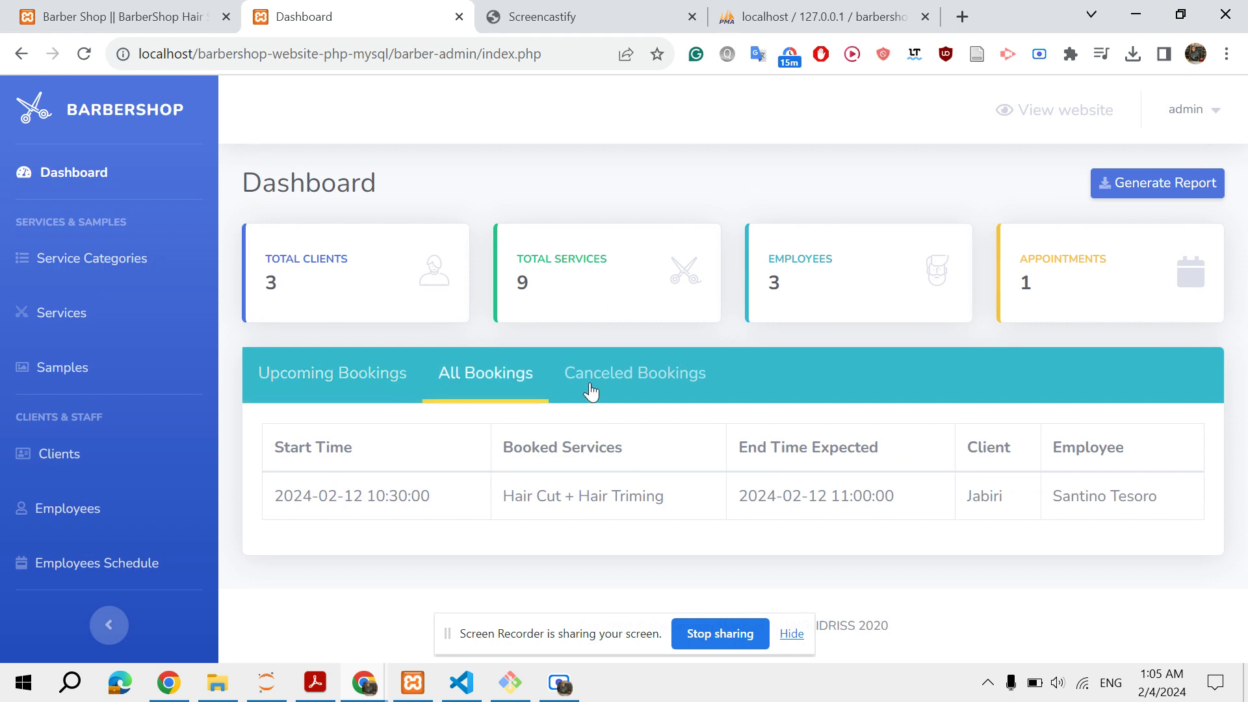
left_click(590, 392)
left_click(365, 387)
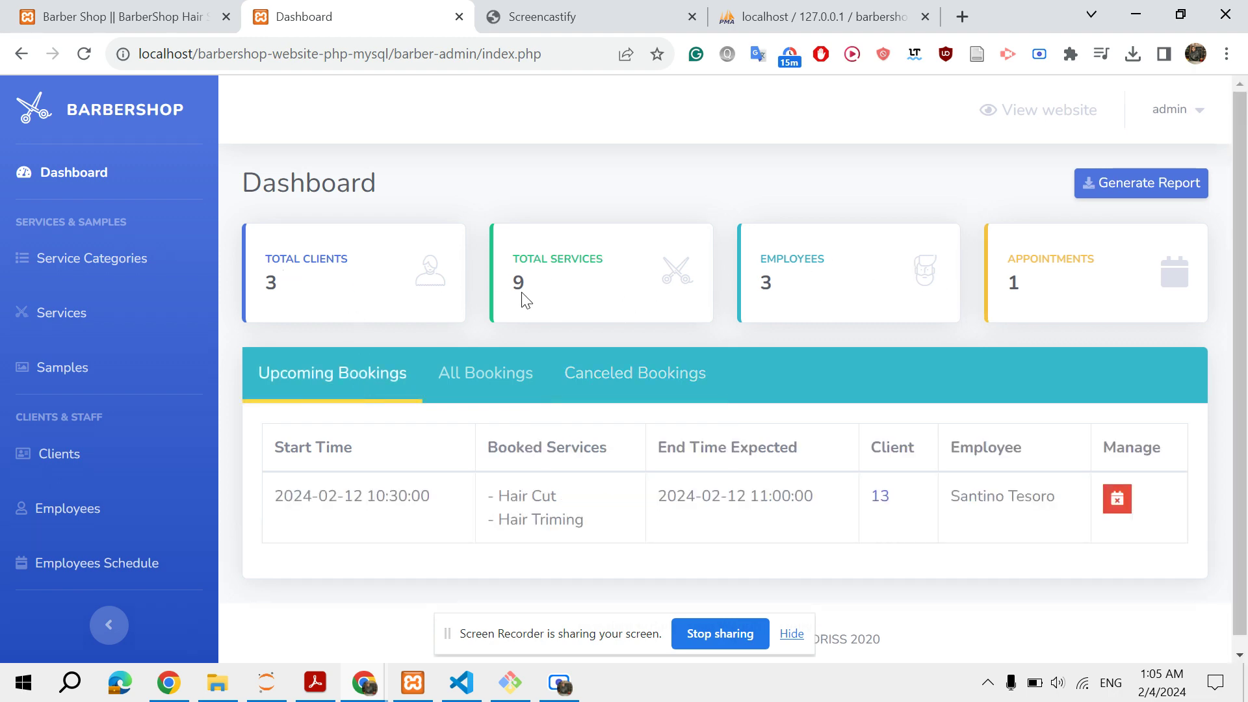
In Services, cancel the Hair Cut deletion, then go to Employees and Employees Schedule
left_click(107, 313)
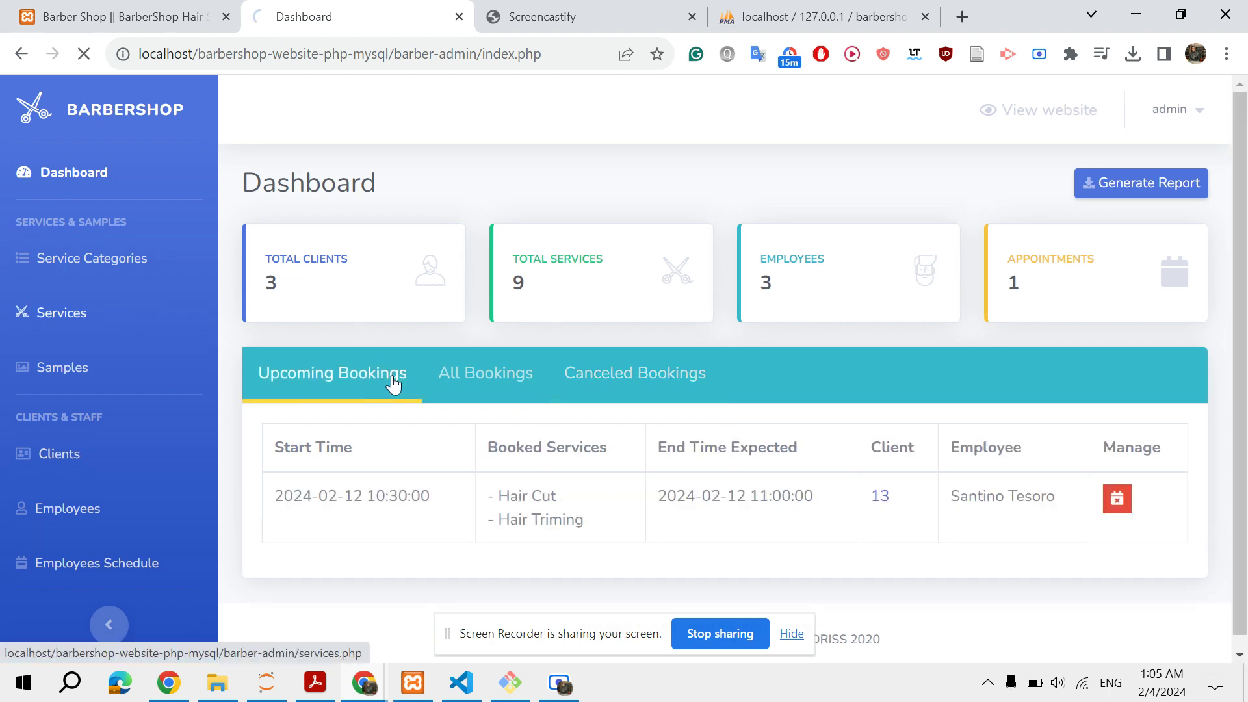
scroll(393, 385, "down", 5)
scroll(393, 384, "up", 3)
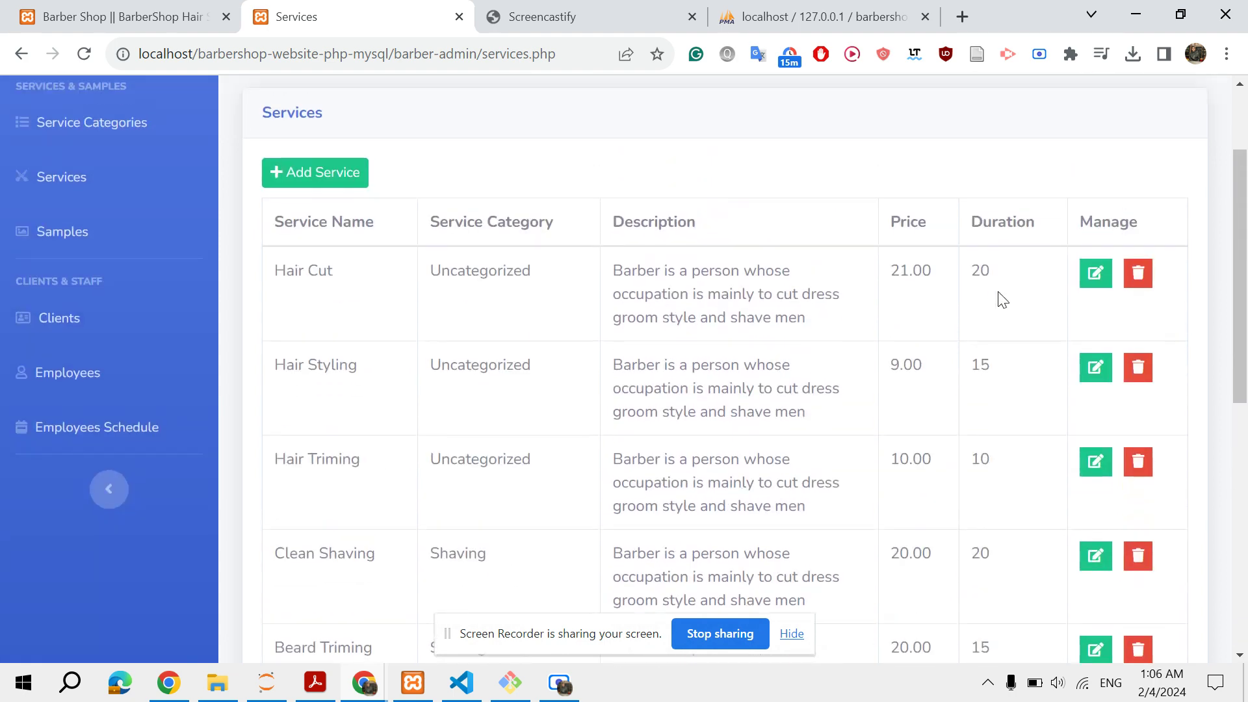
left_click(1134, 270)
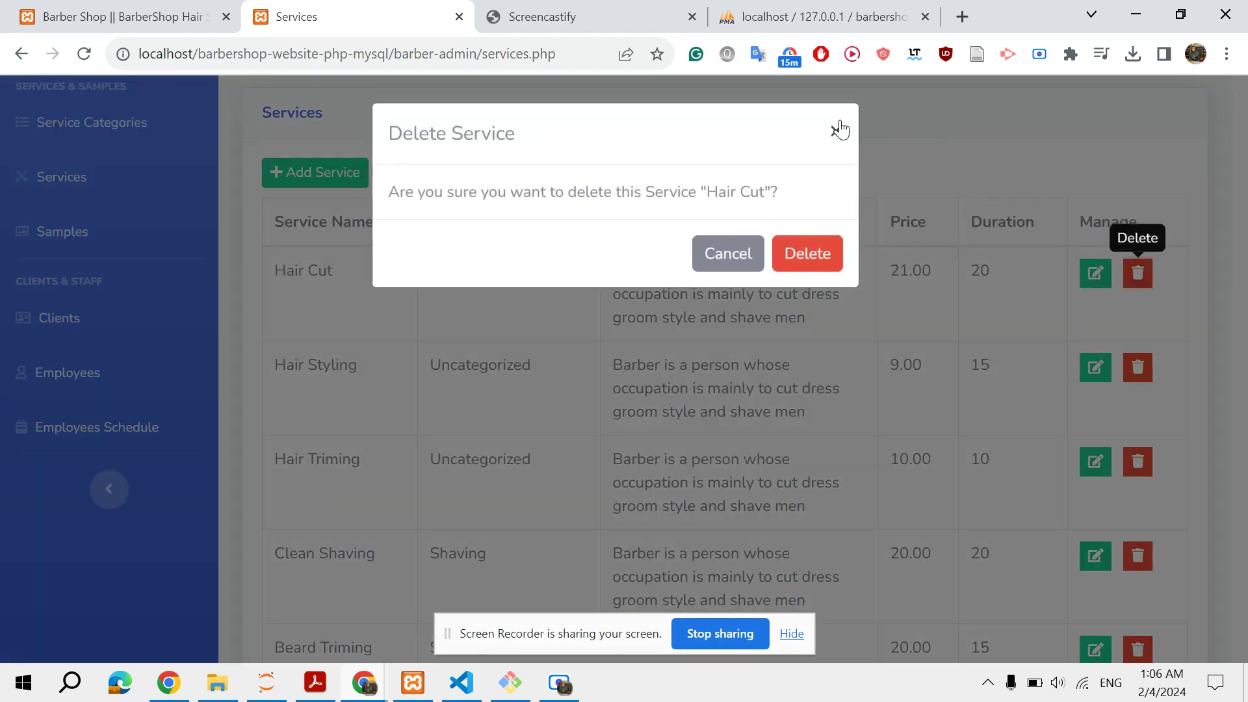
left_click(837, 130)
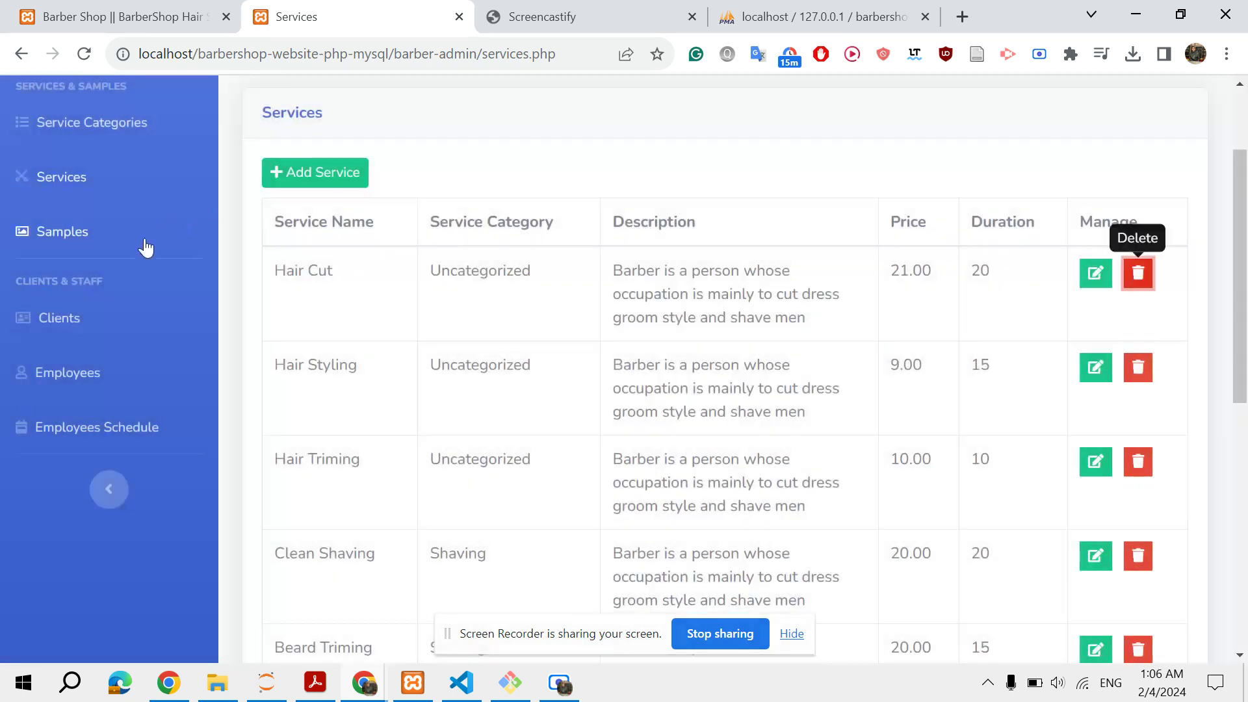
left_click(99, 379)
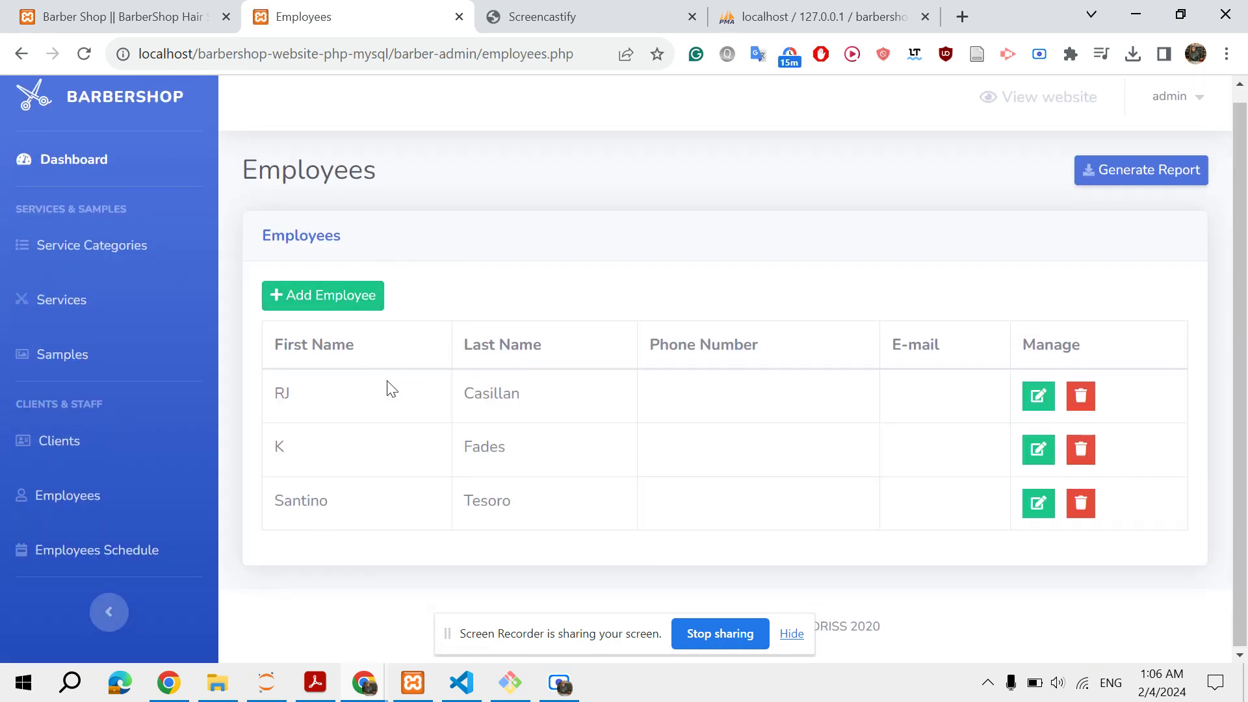
left_click(113, 552)
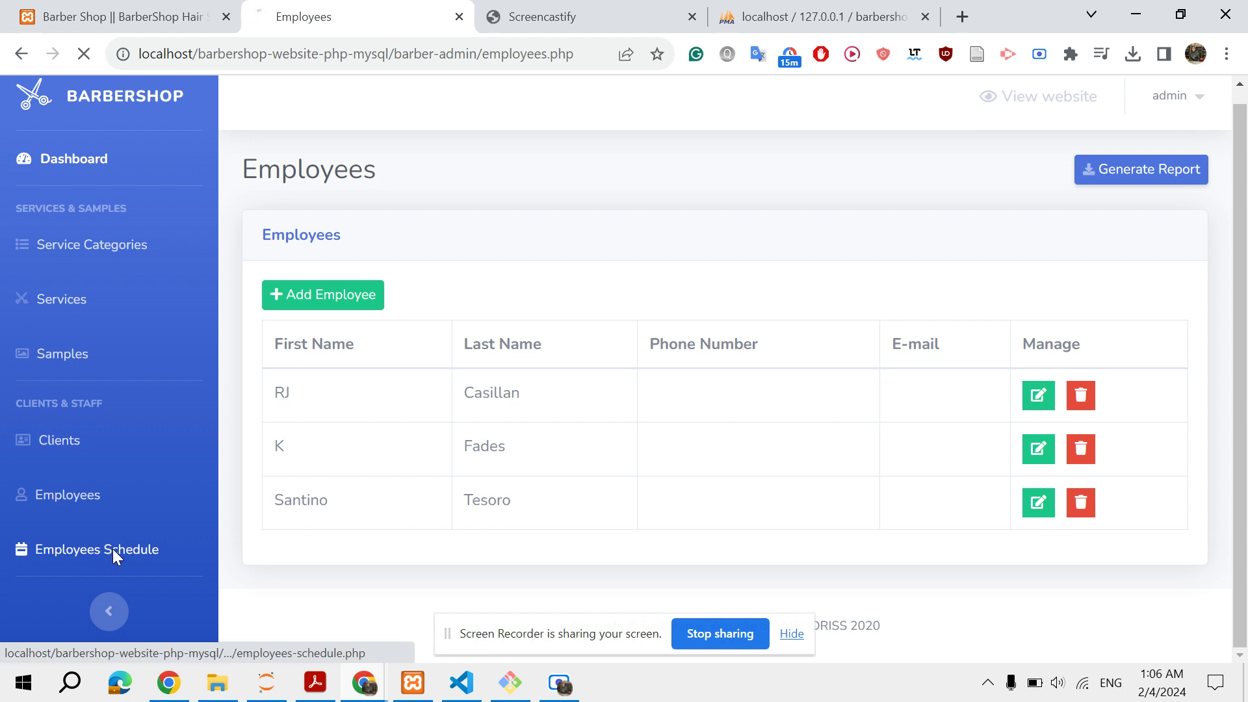
Load the selected employee's weekly schedule
scroll(492, 382, "down", 2)
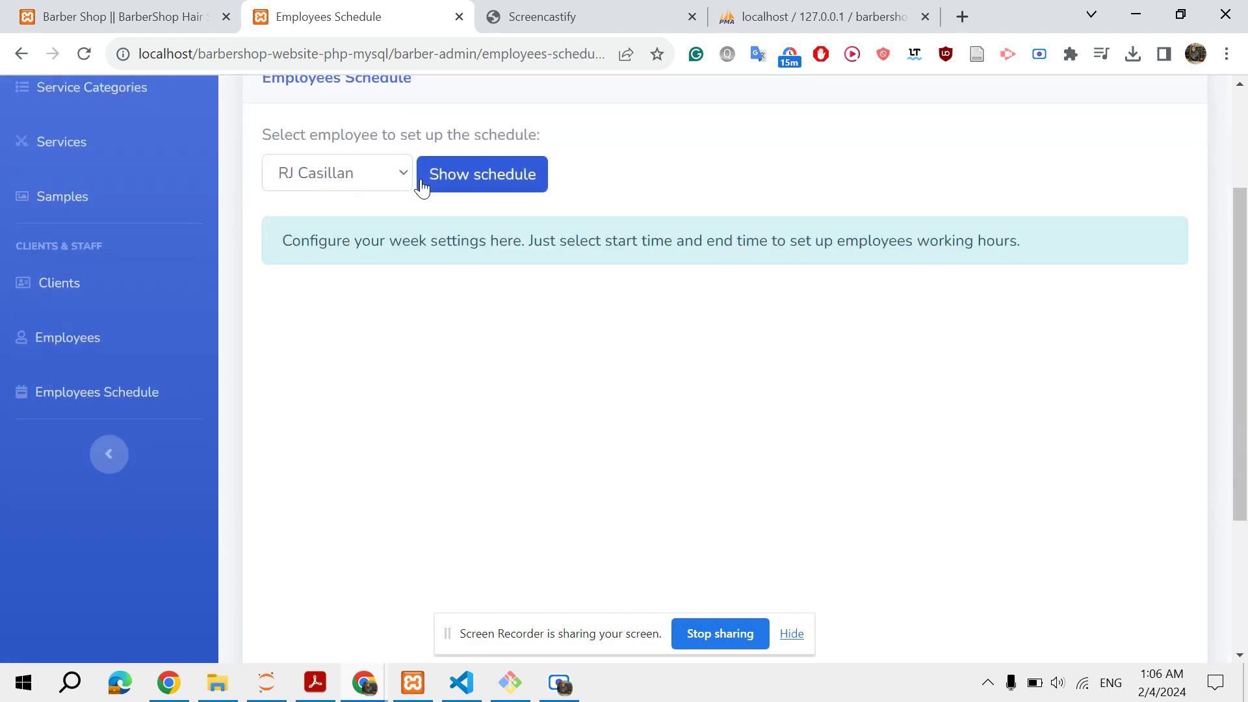
left_click(477, 181)
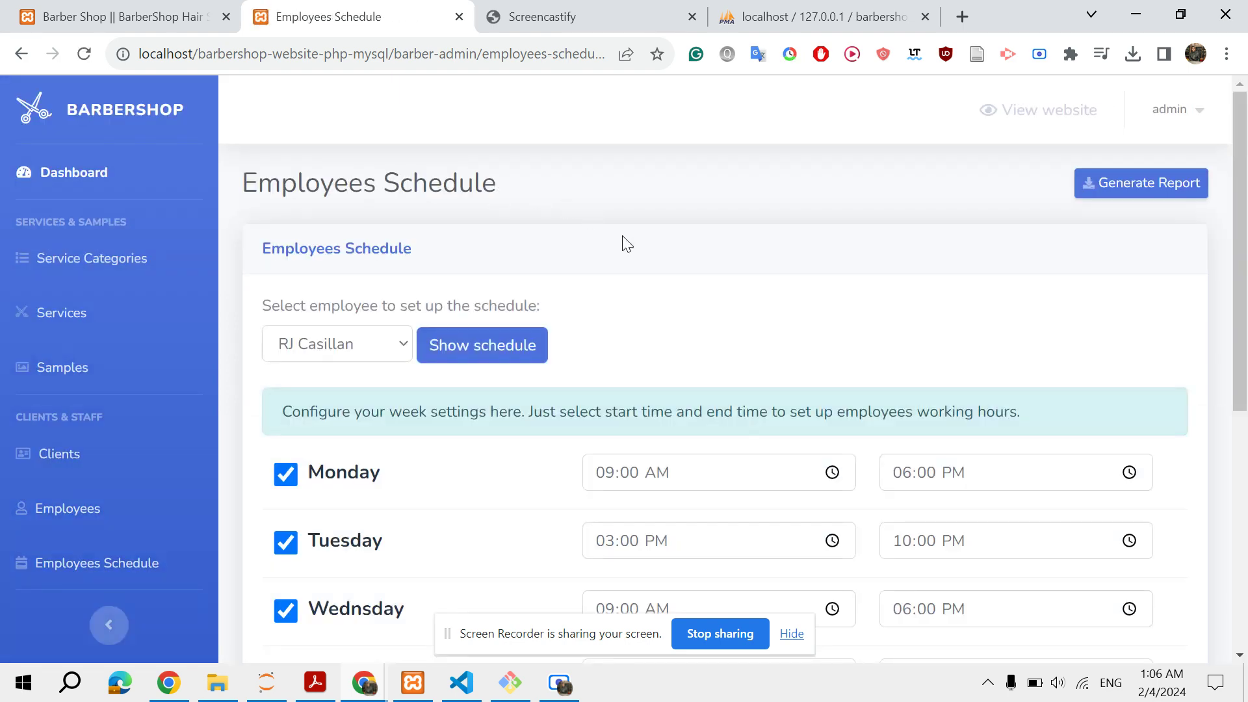
scroll(623, 243, "down", 5)
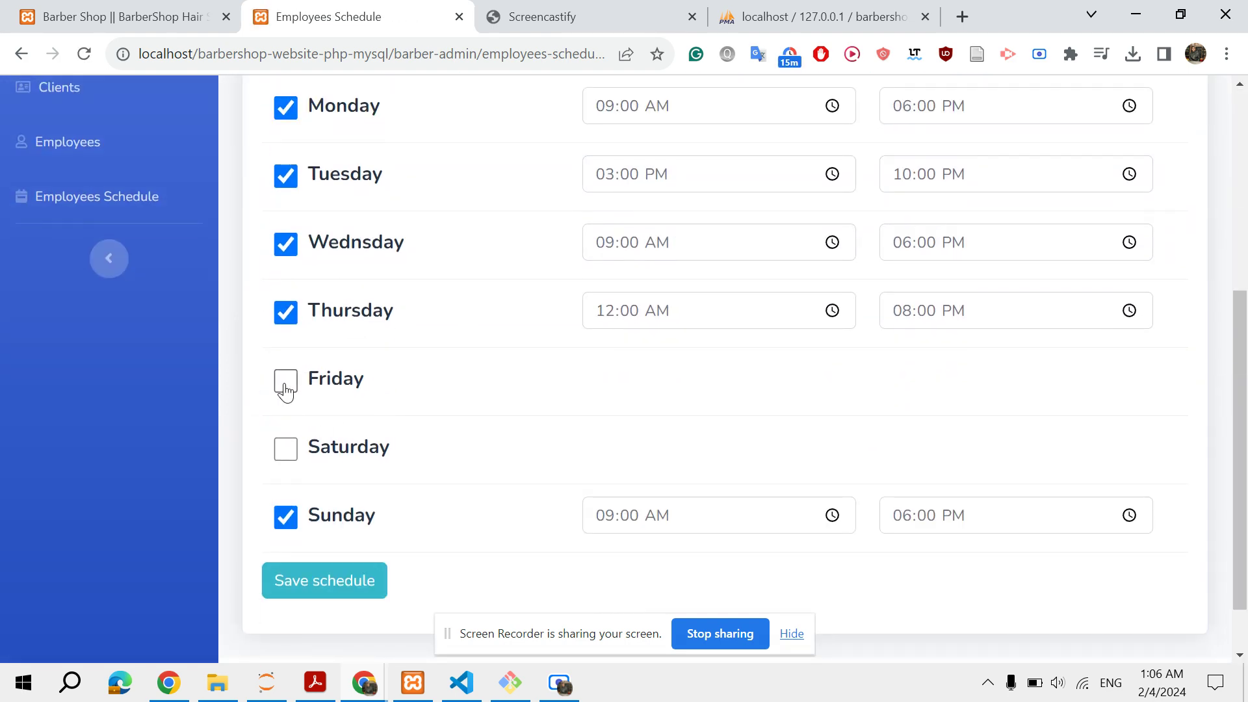
scroll(286, 390, "up", 5)
scroll(284, 392, "down", 5)
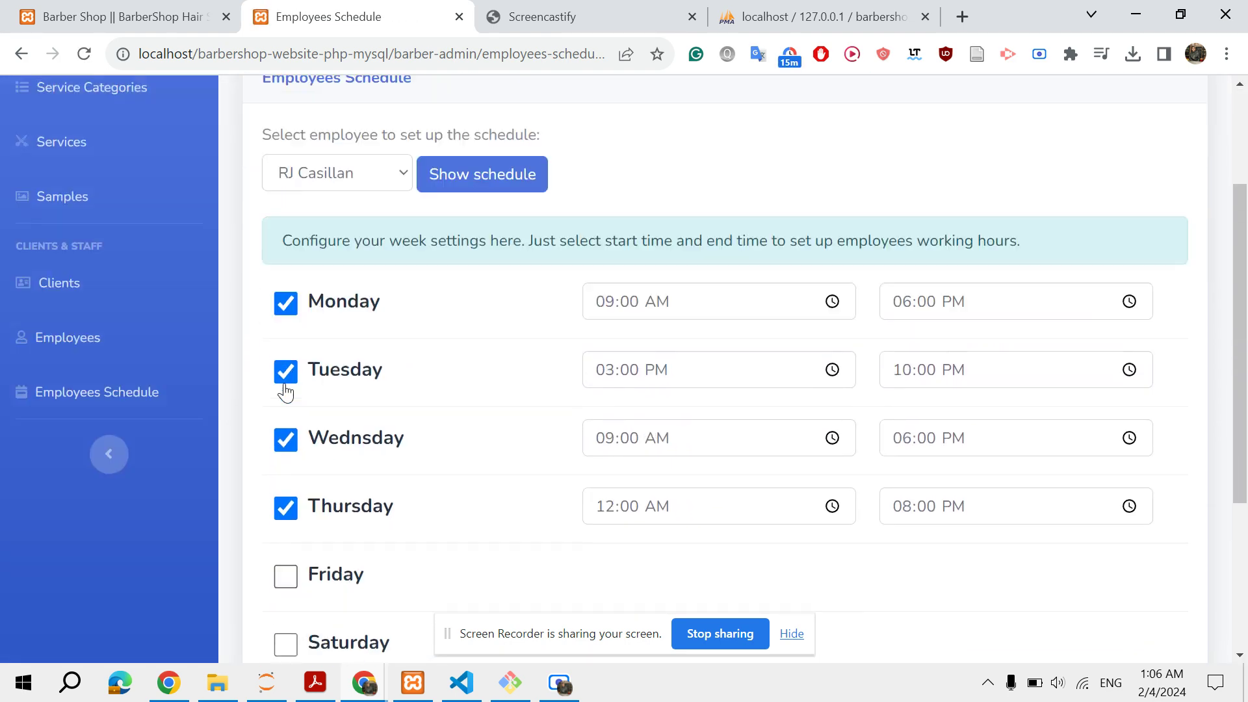
Make Friday a working day from 09:00 AM to 02:00 PM and save the schedule
left_click(284, 385)
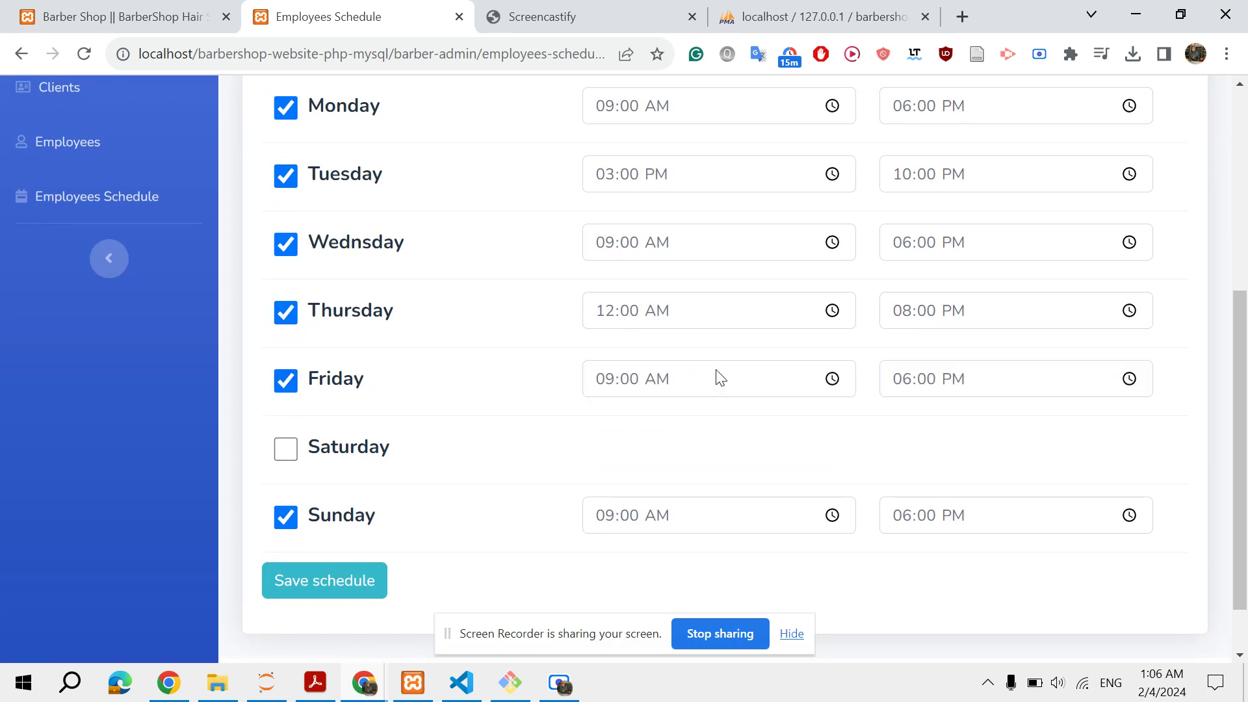
left_click(656, 381)
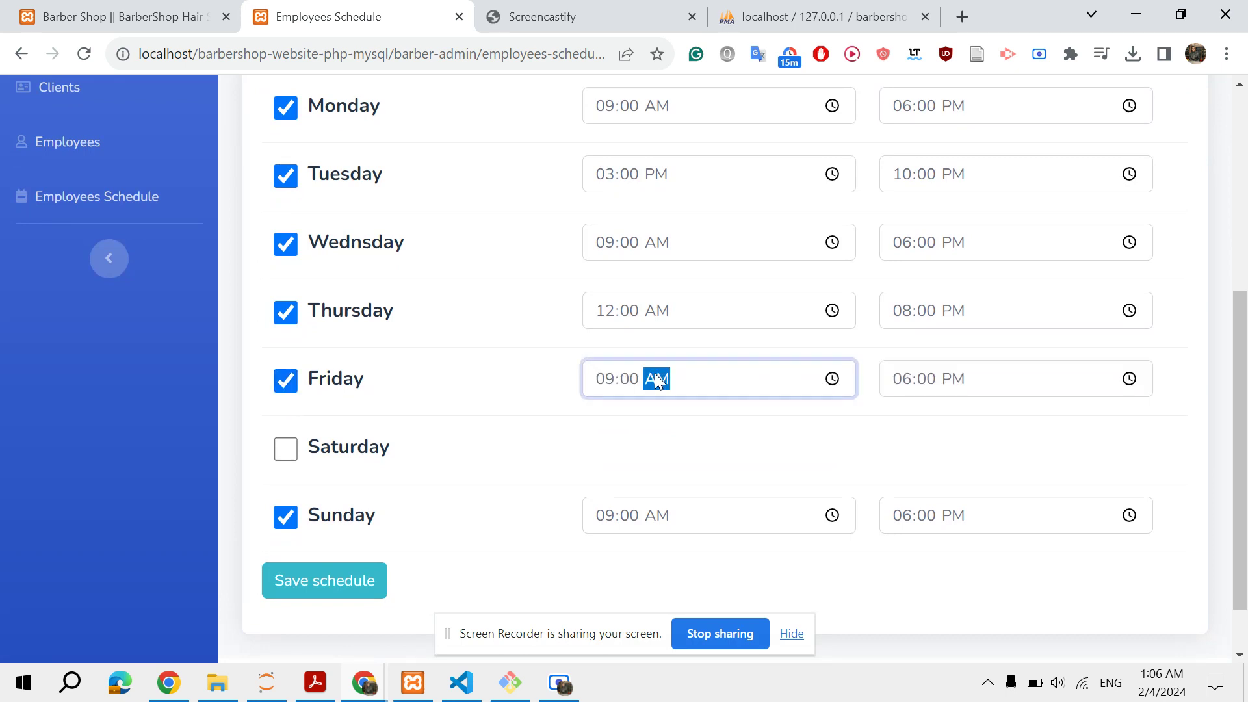
left_click(903, 378)
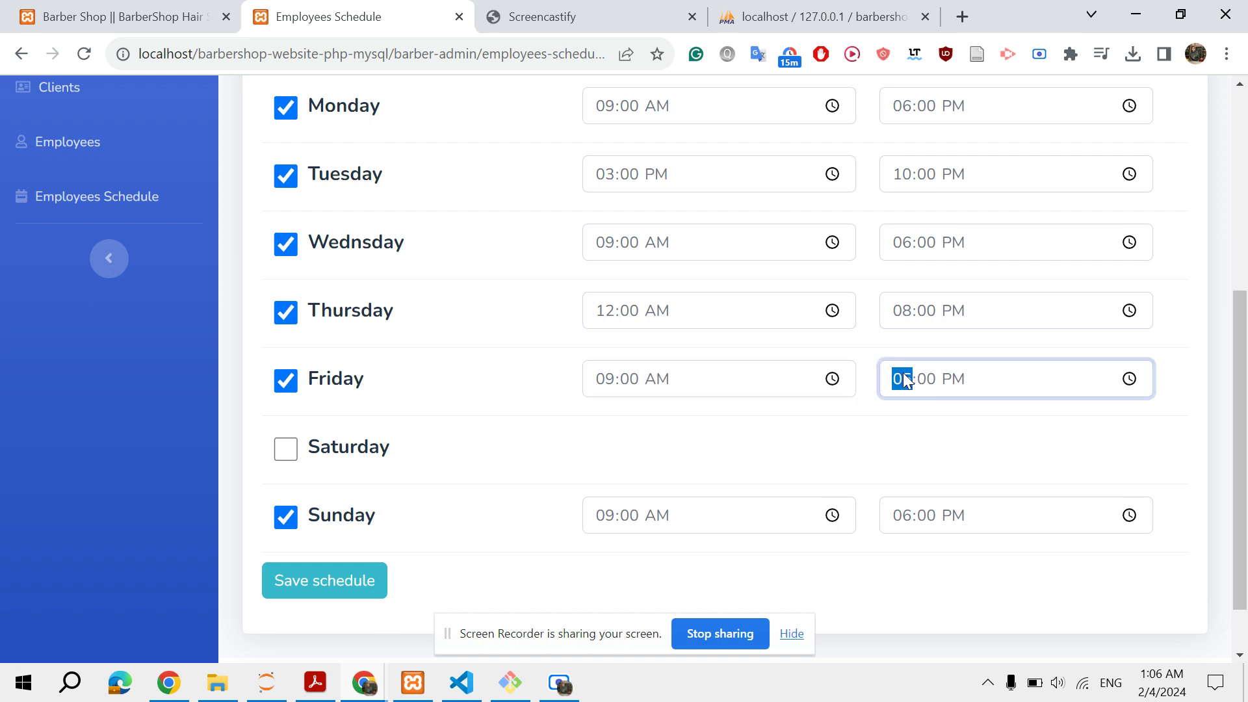
type("1")
left_click(338, 592)
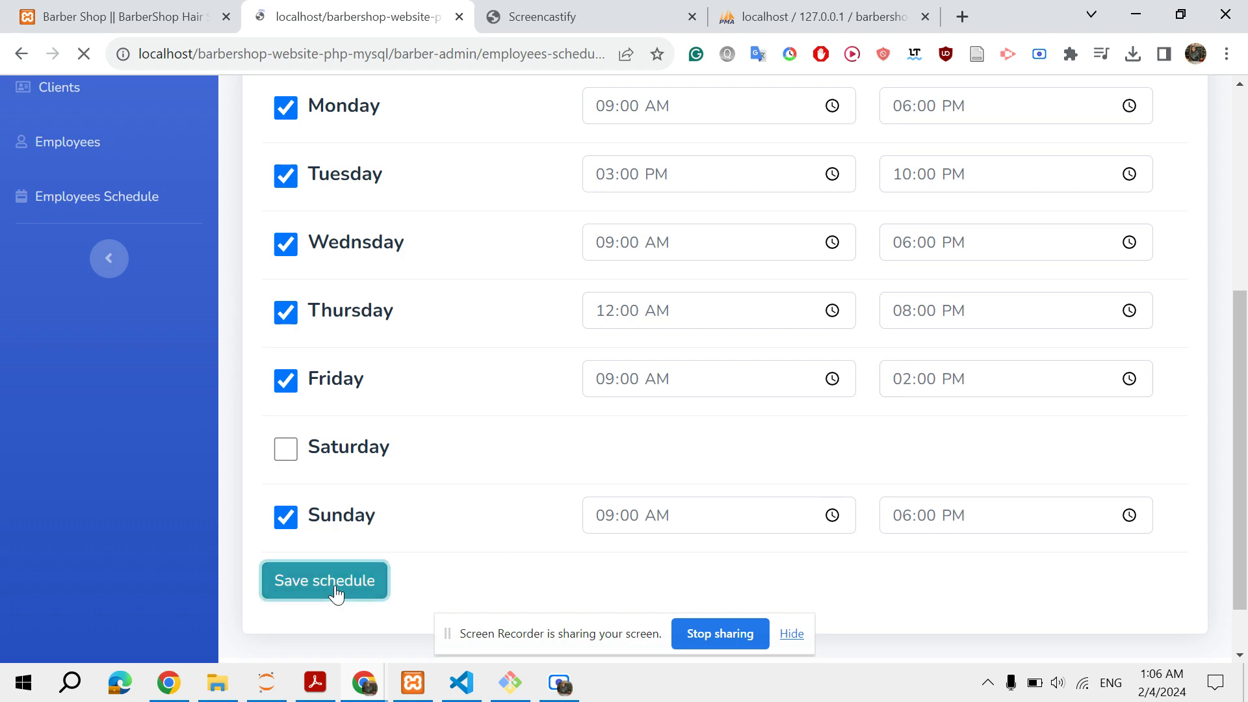
left_click(783, 494)
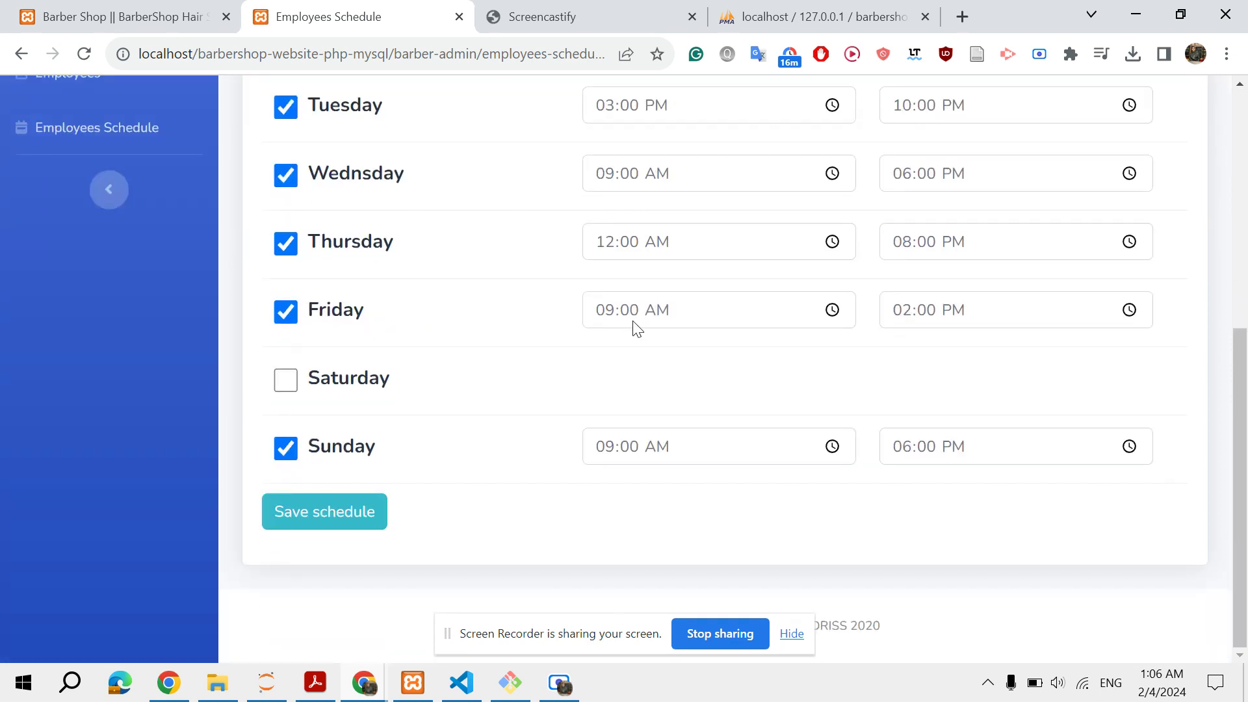
scroll(687, 314, "up", 5)
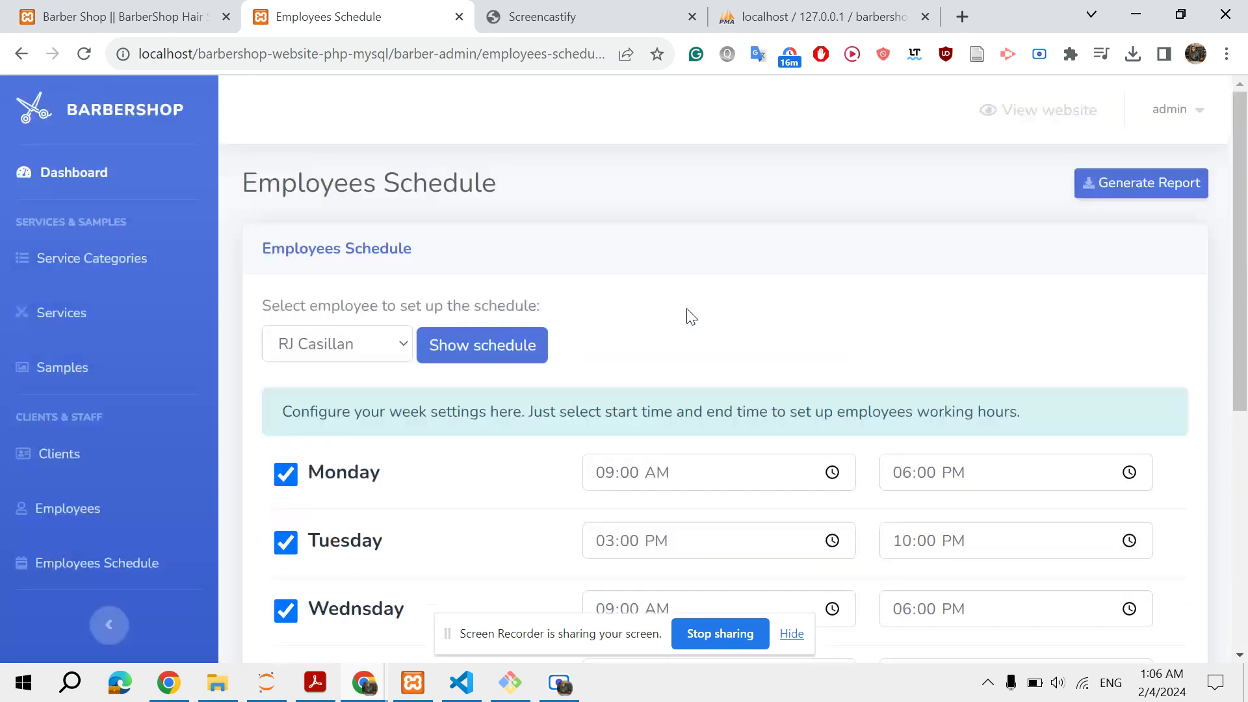
Move through the Employees, Clients and Services pages to reach Service Categories
left_click(68, 509)
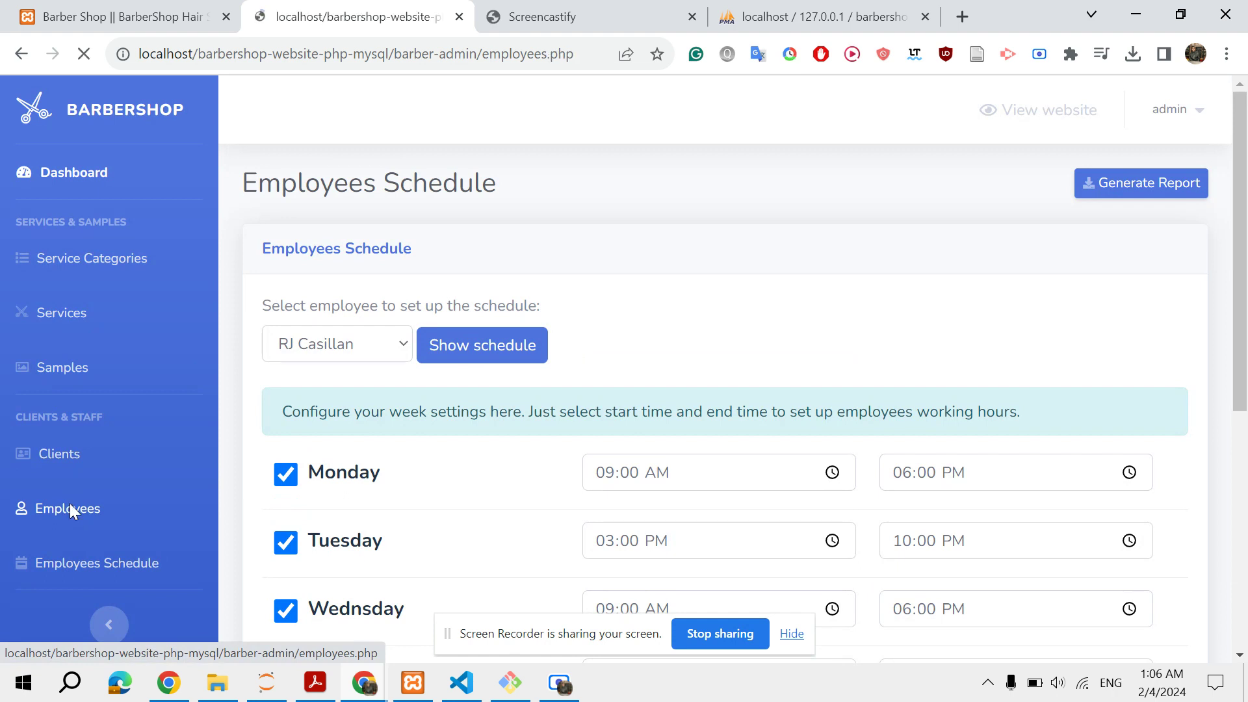
left_click(68, 457)
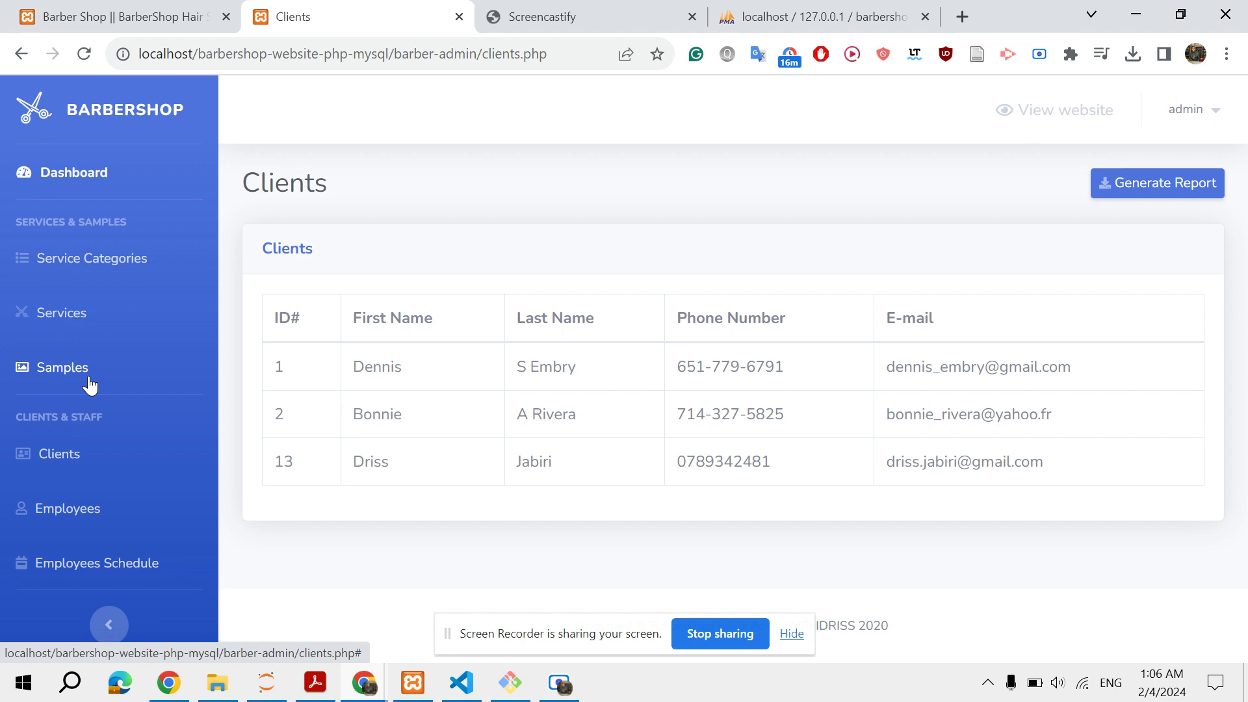
left_click(73, 325)
left_click(81, 263)
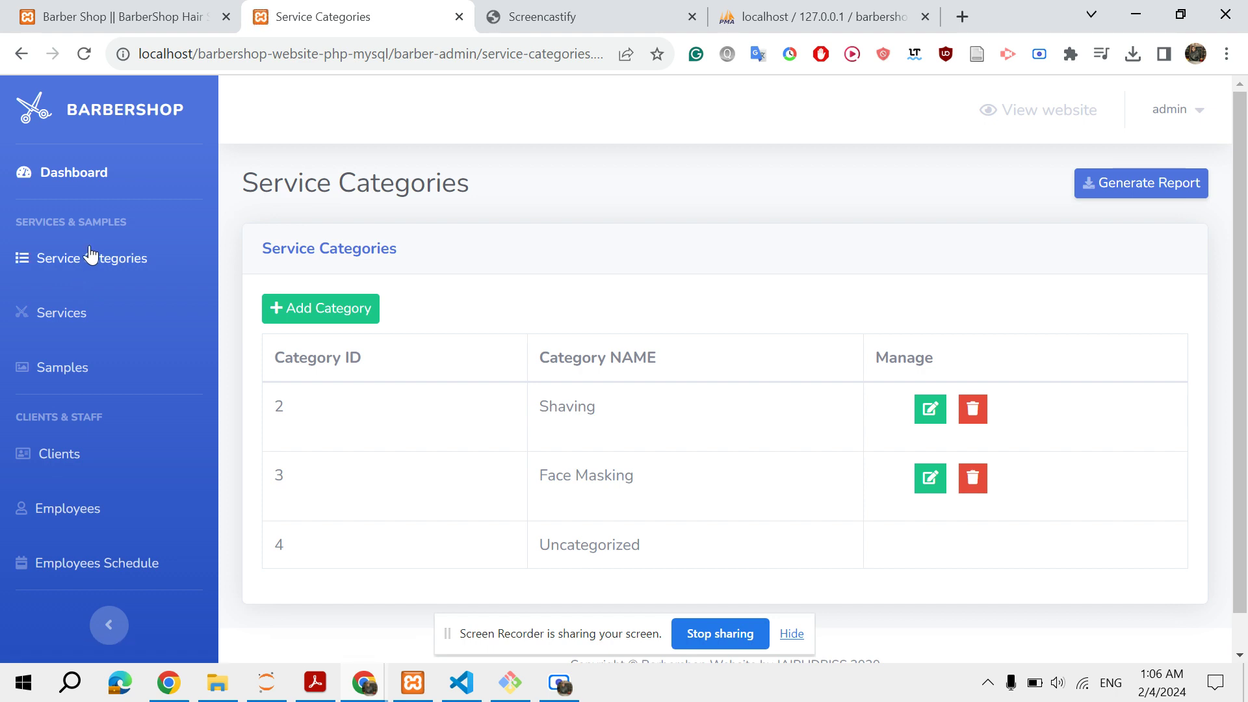